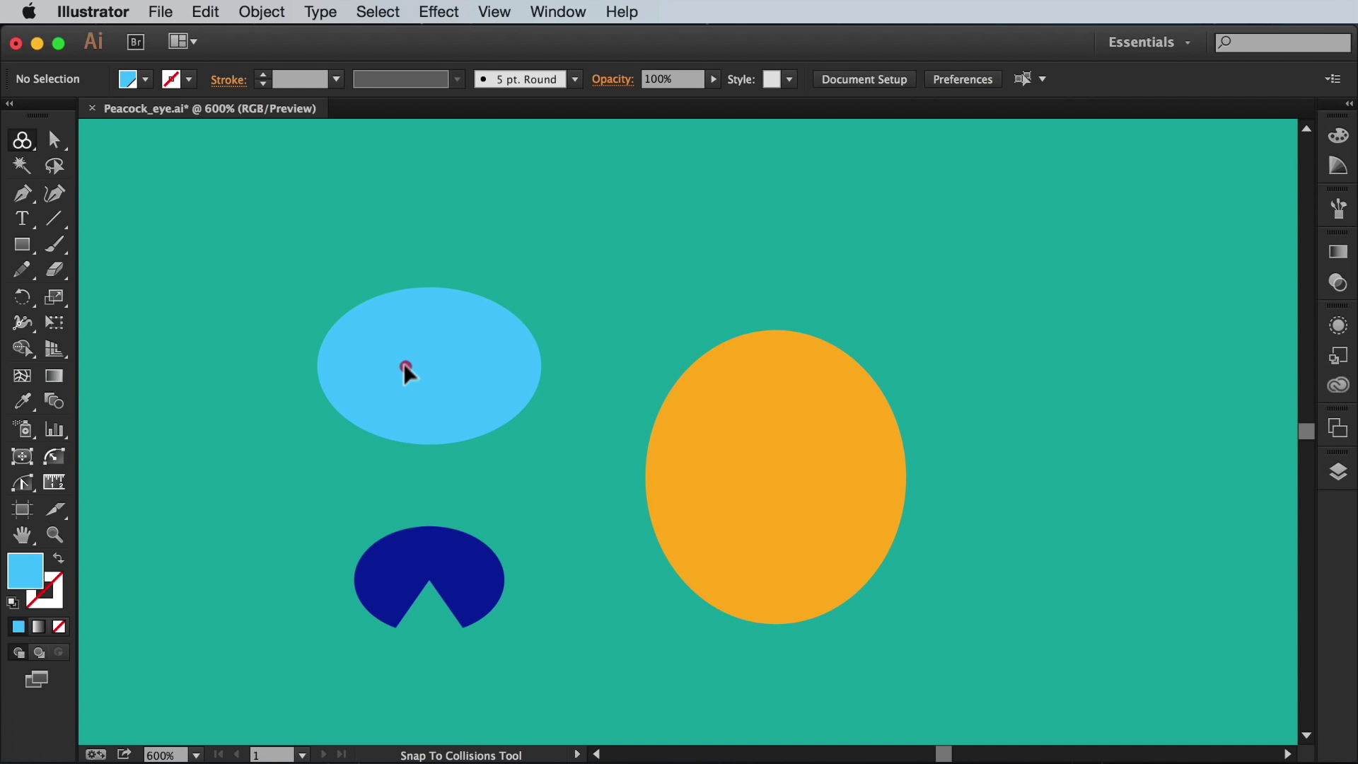
Step: Snap the light-blue ellipse against the left side of the orange ellipse using the Snap To Collisions tool
left_click_drag(403, 363, 509, 408)
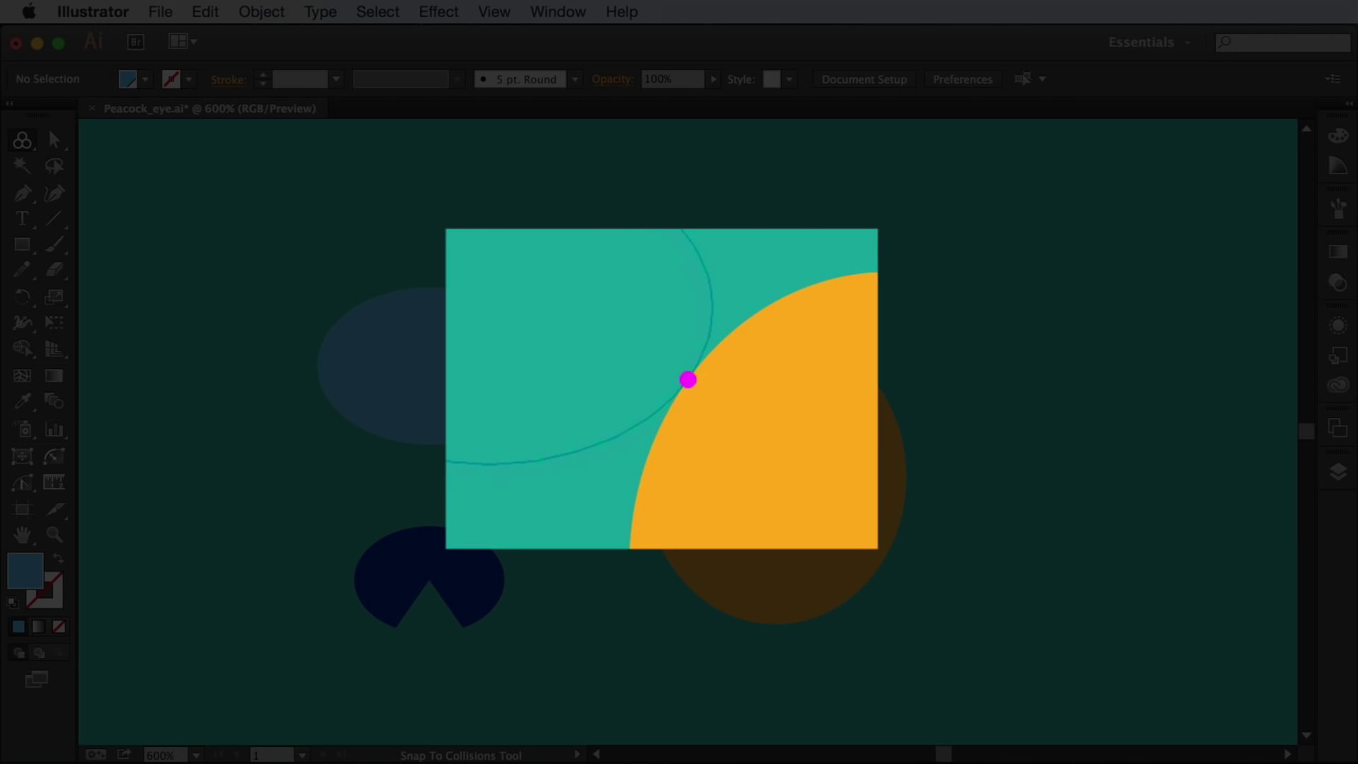
left_click_drag(510, 407, 779, 254)
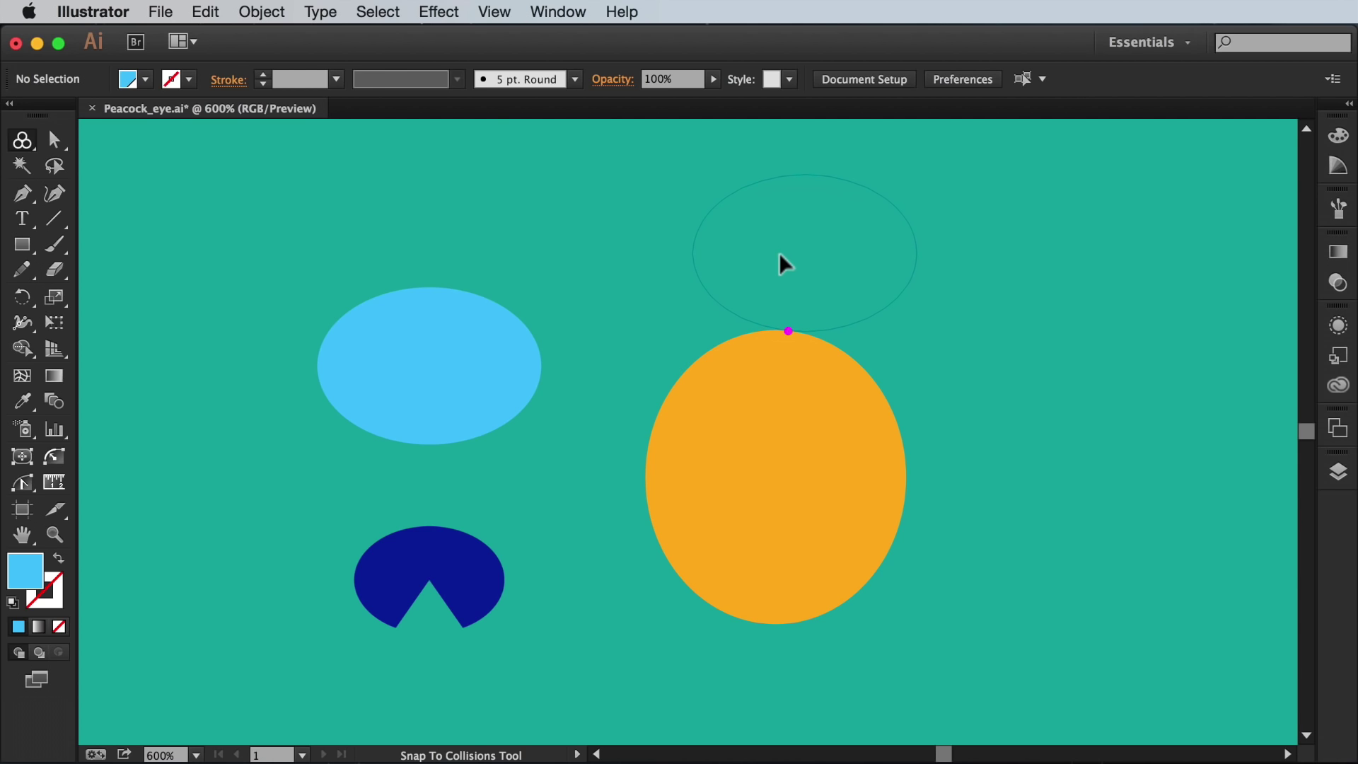
left_click_drag(779, 254, 521, 397)
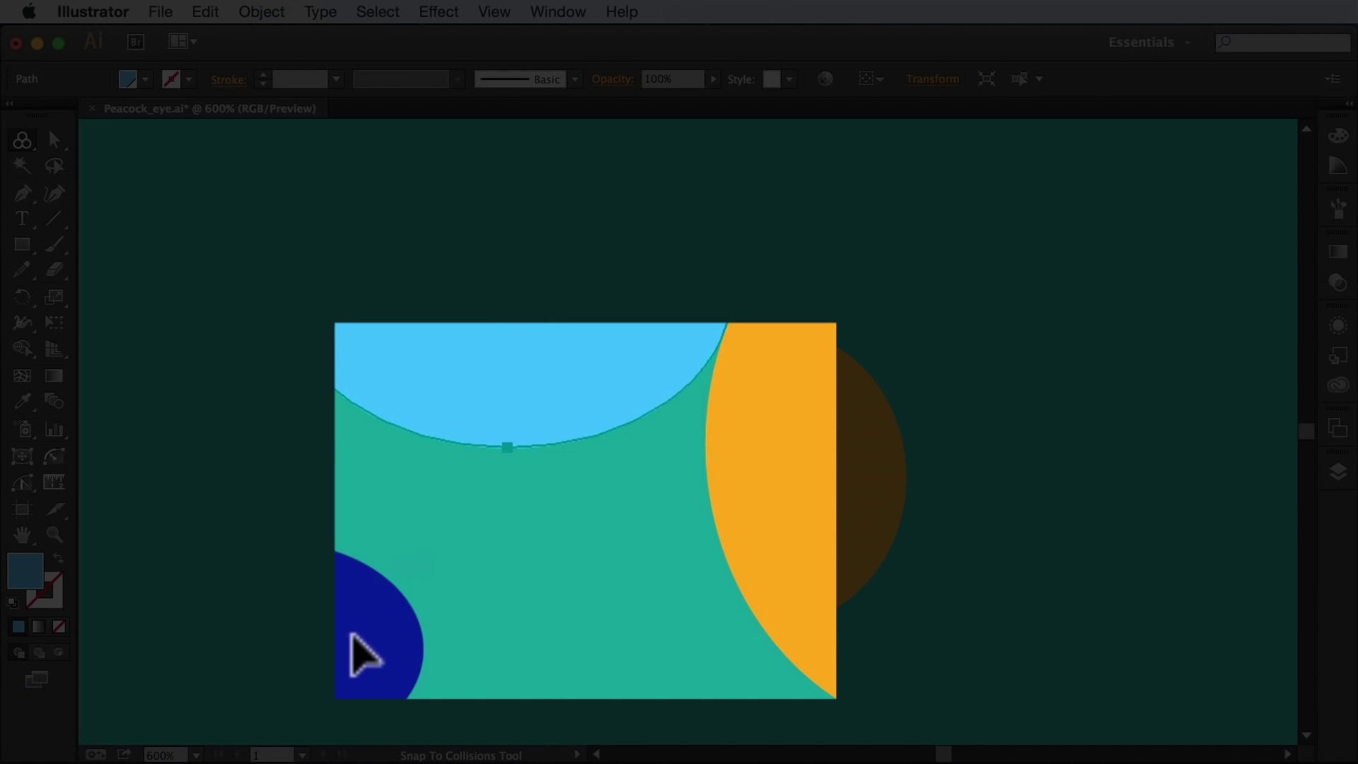
Step: Snap the navy shape into the gap so it touches both the light-blue and orange ellipses
left_click_drag(472, 581, 557, 567)
left_click_drag(525, 621, 639, 560)
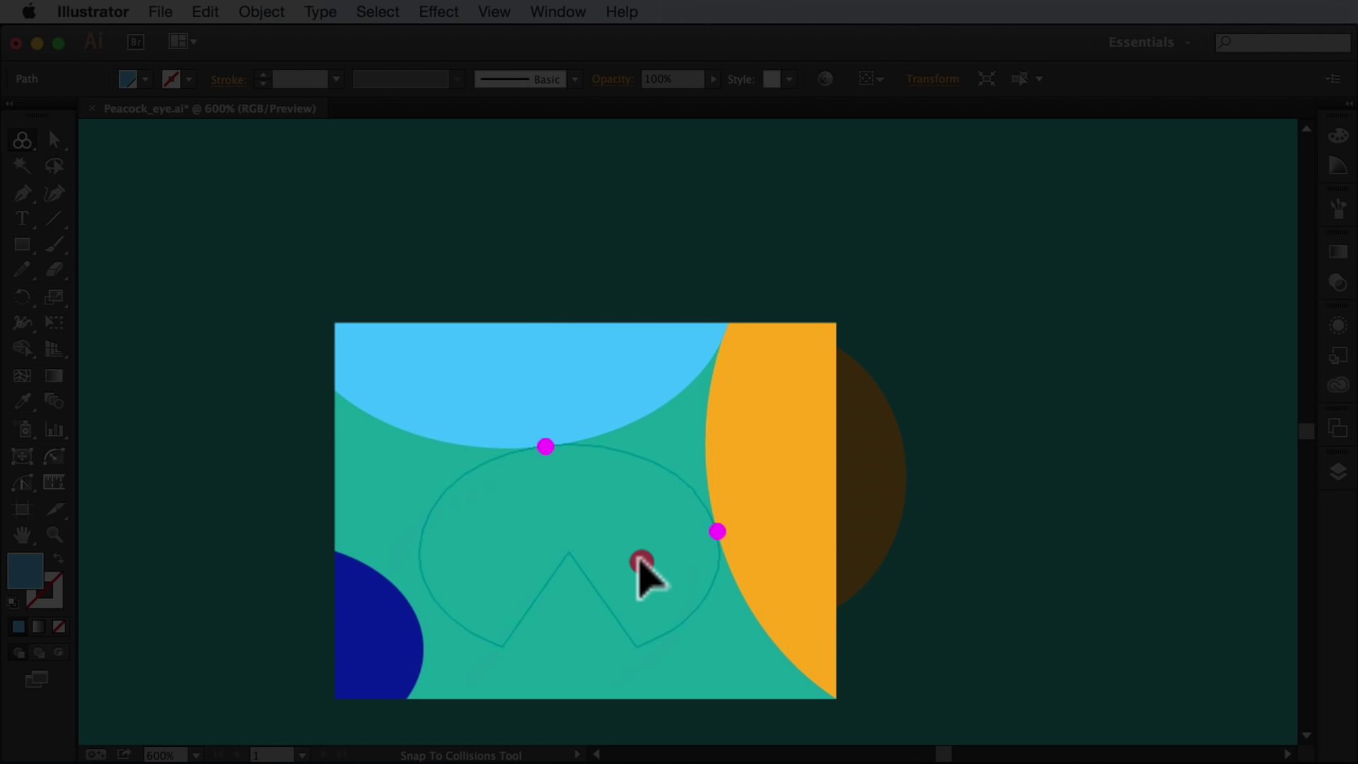
left_click_drag(639, 561, 640, 564)
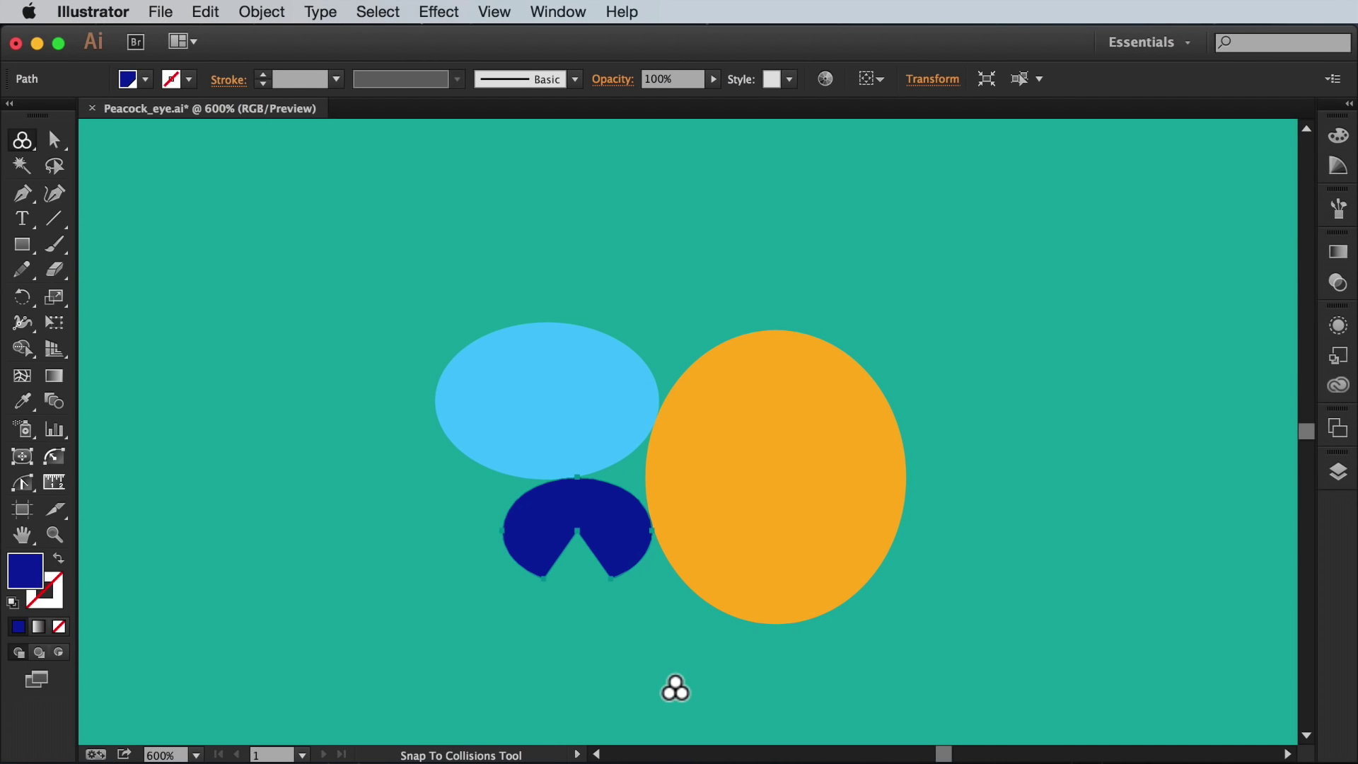
Step: Undo both snaps and move the light-blue ellipse and navy shape together against the left side of the orange ellipse
key("super+z")
key("super+z")
left_click_drag(218, 235, 549, 652)
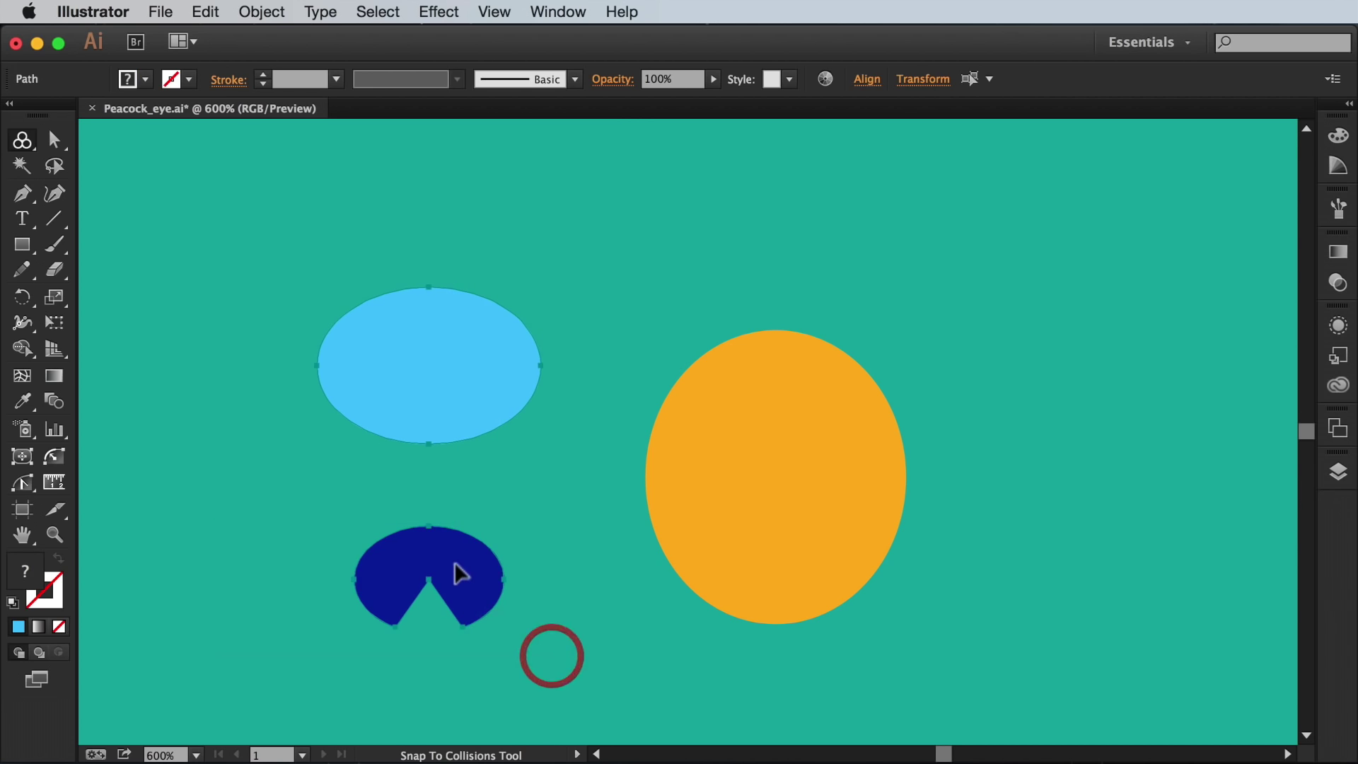
left_click_drag(462, 552, 599, 510)
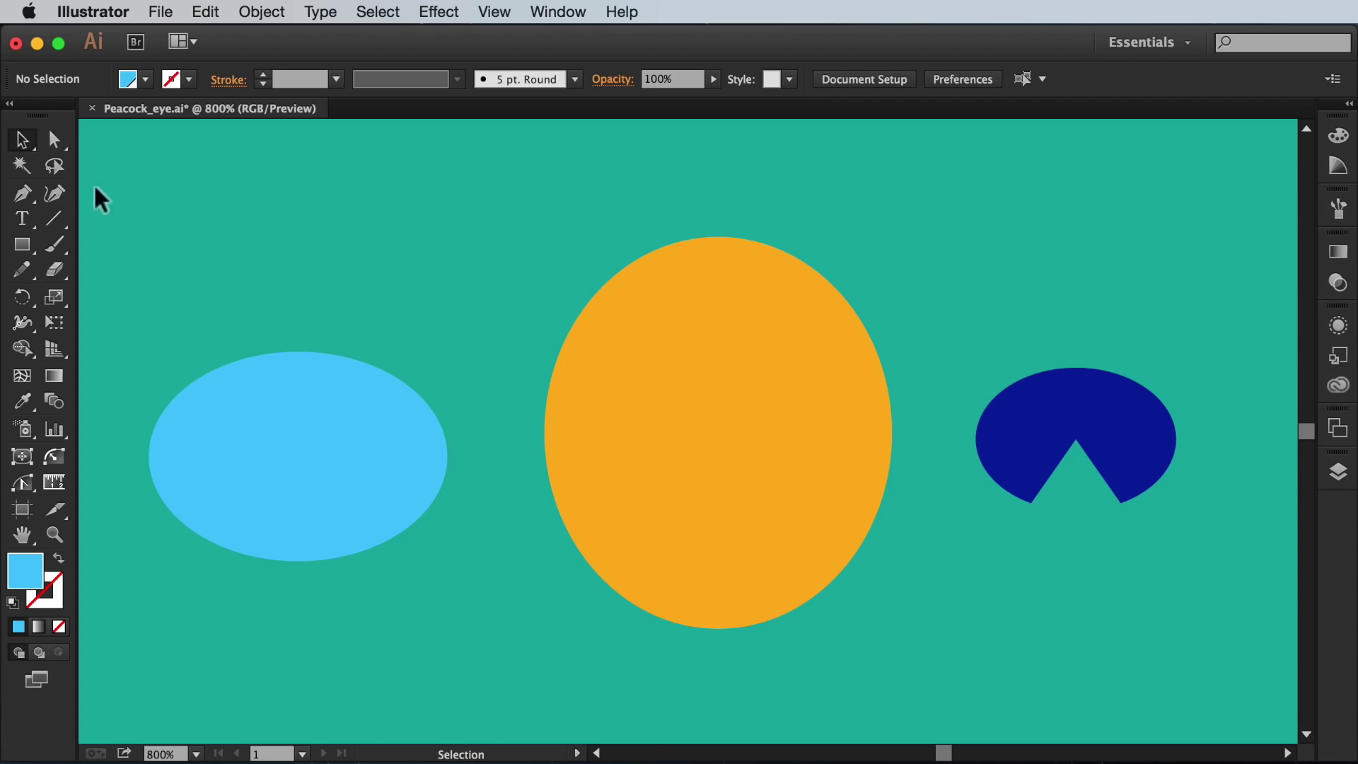
Step: Activate the Snap To Collisions tool and detach its tool group as a floating palette above the light-blue ellipse
left_click_drag(21, 139, 48, 159)
key("Return")
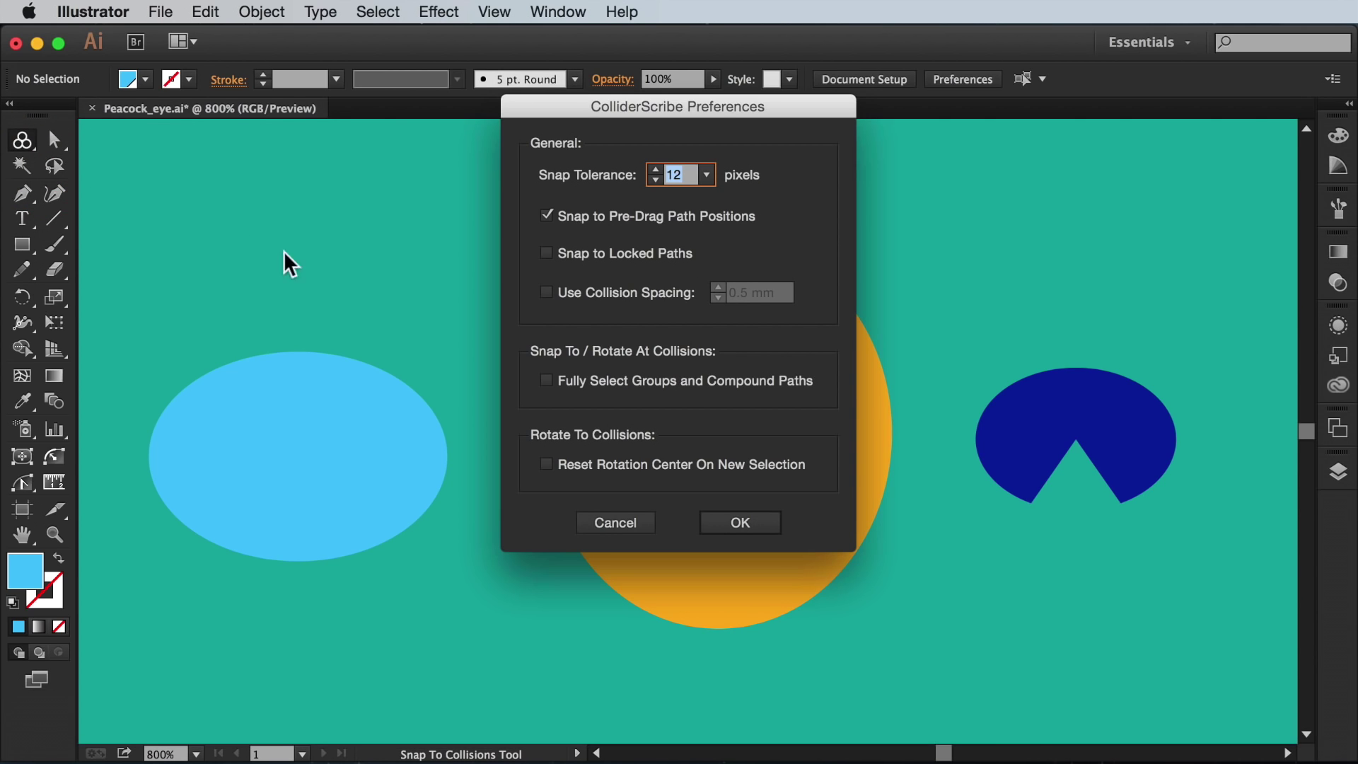
left_click(711, 513)
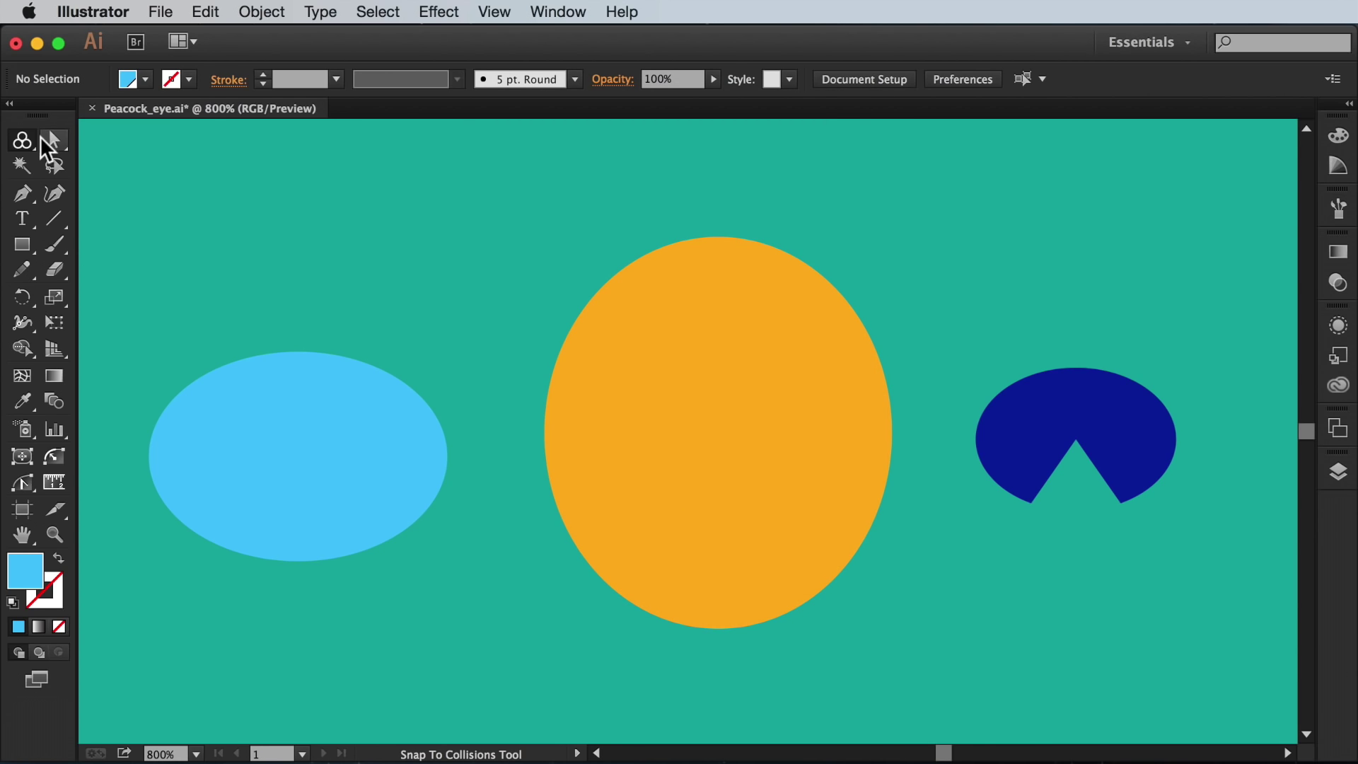
left_click_drag(36, 148, 259, 182)
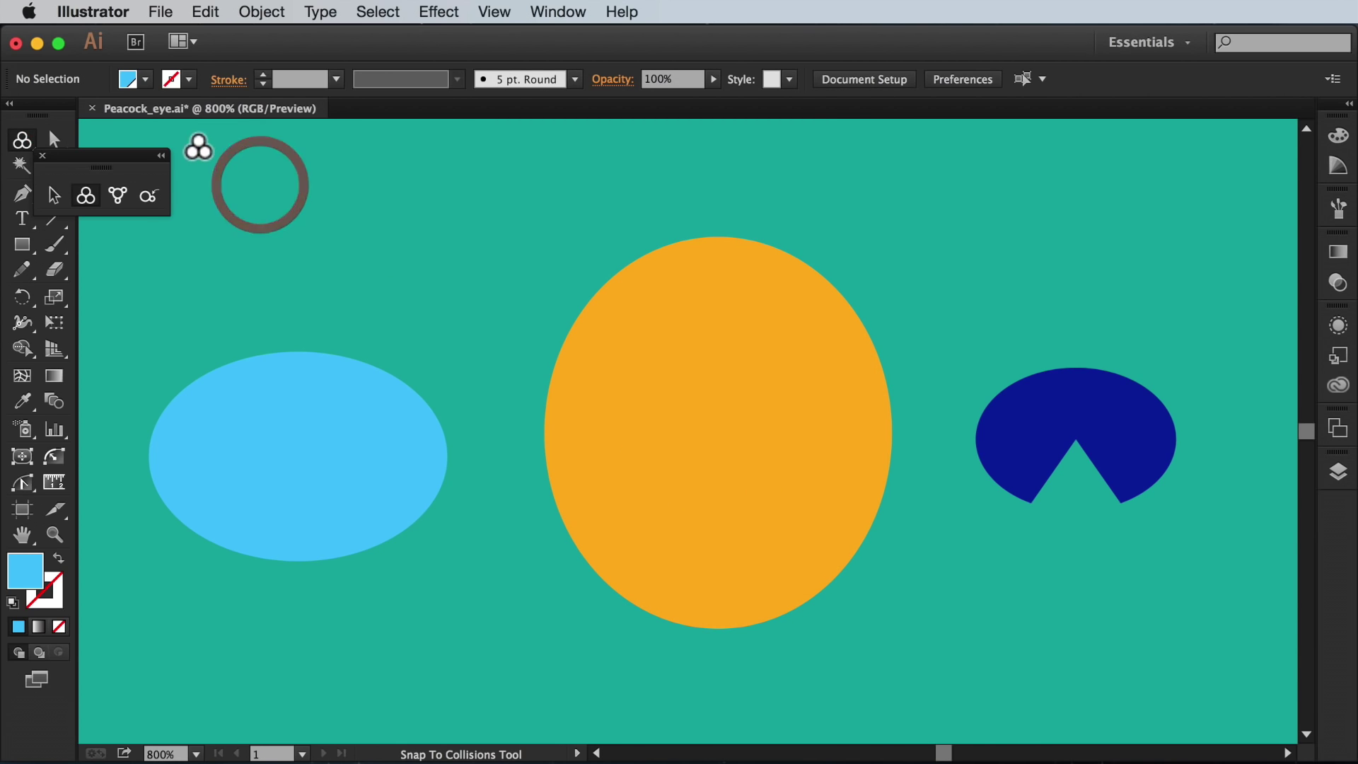
left_click_drag(108, 148, 291, 176)
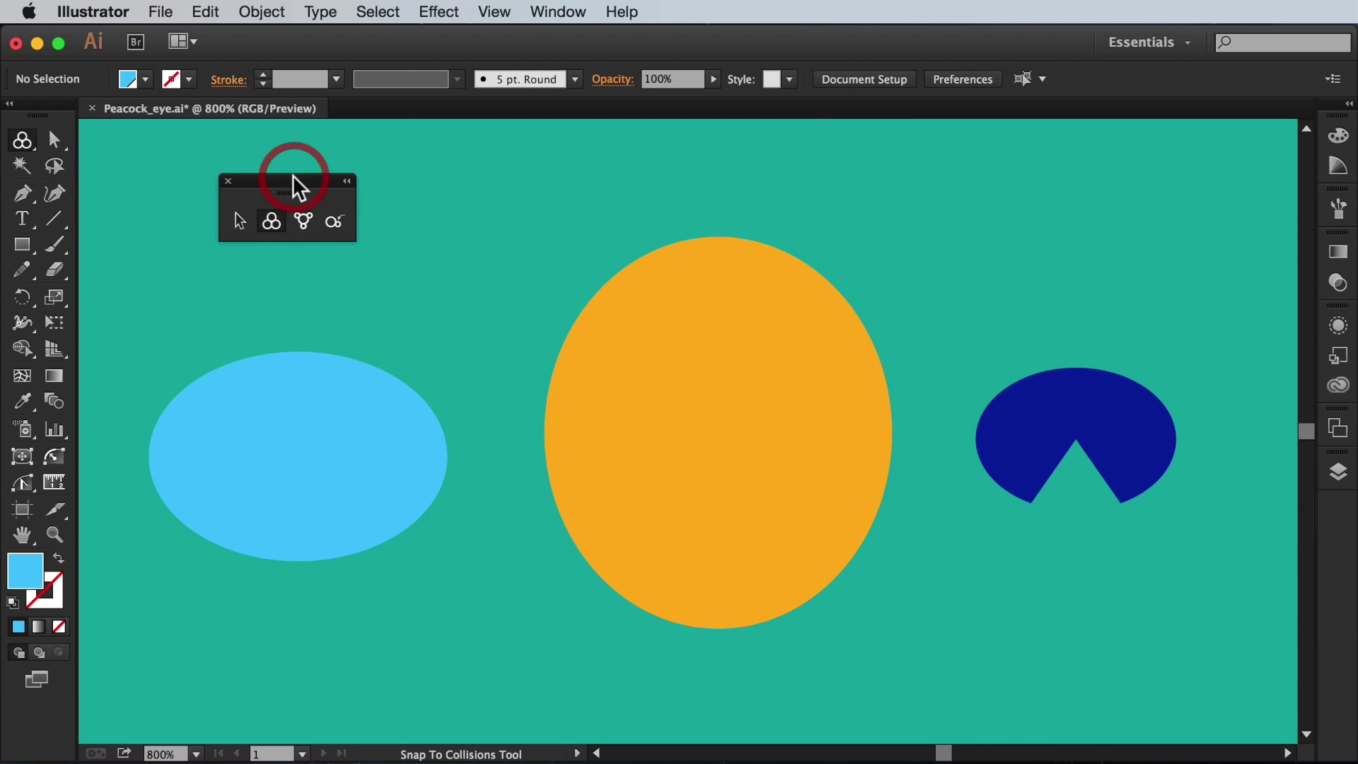
Step: Set the Snap Tolerance to 36 pixels and try snapping the light-blue ellipse to the orange ellipse
double_click(276, 224)
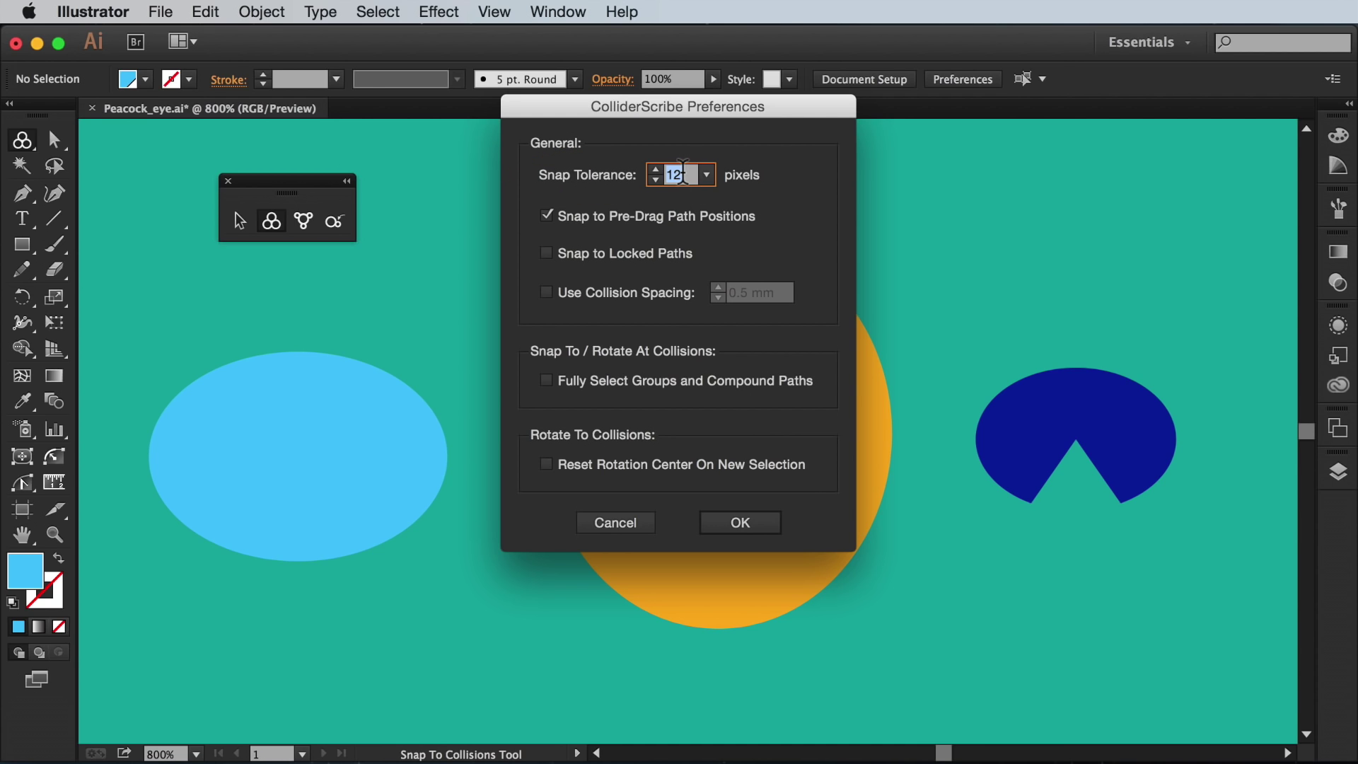
left_click(708, 175)
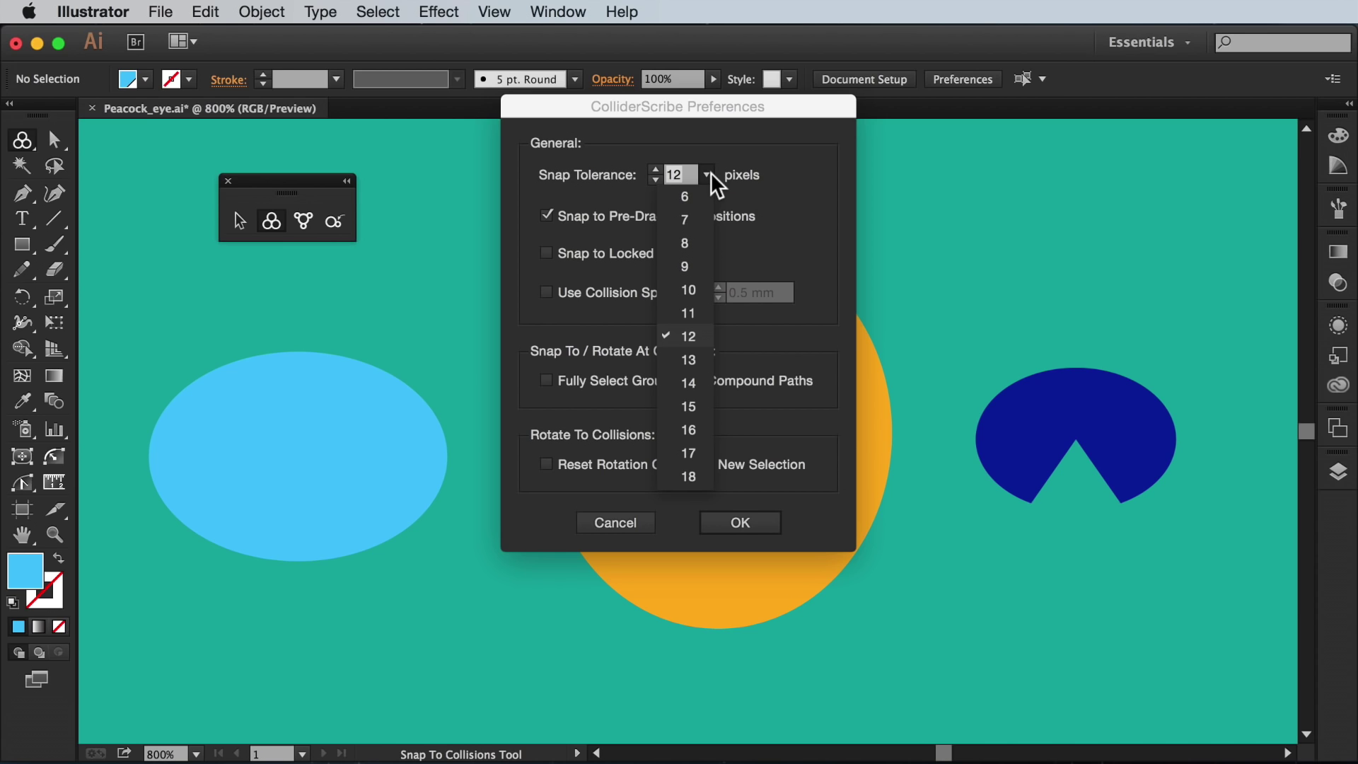
left_click(708, 175)
left_click(652, 173)
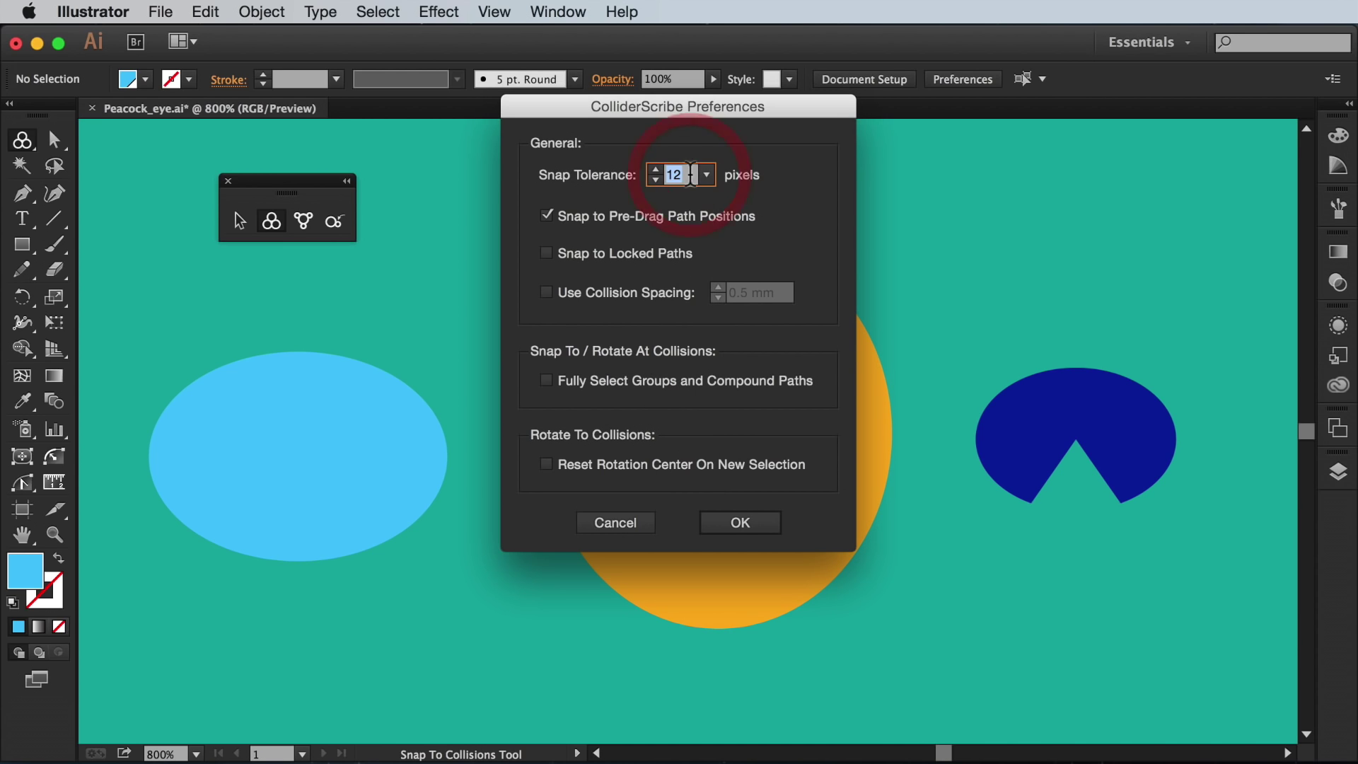
type("36")
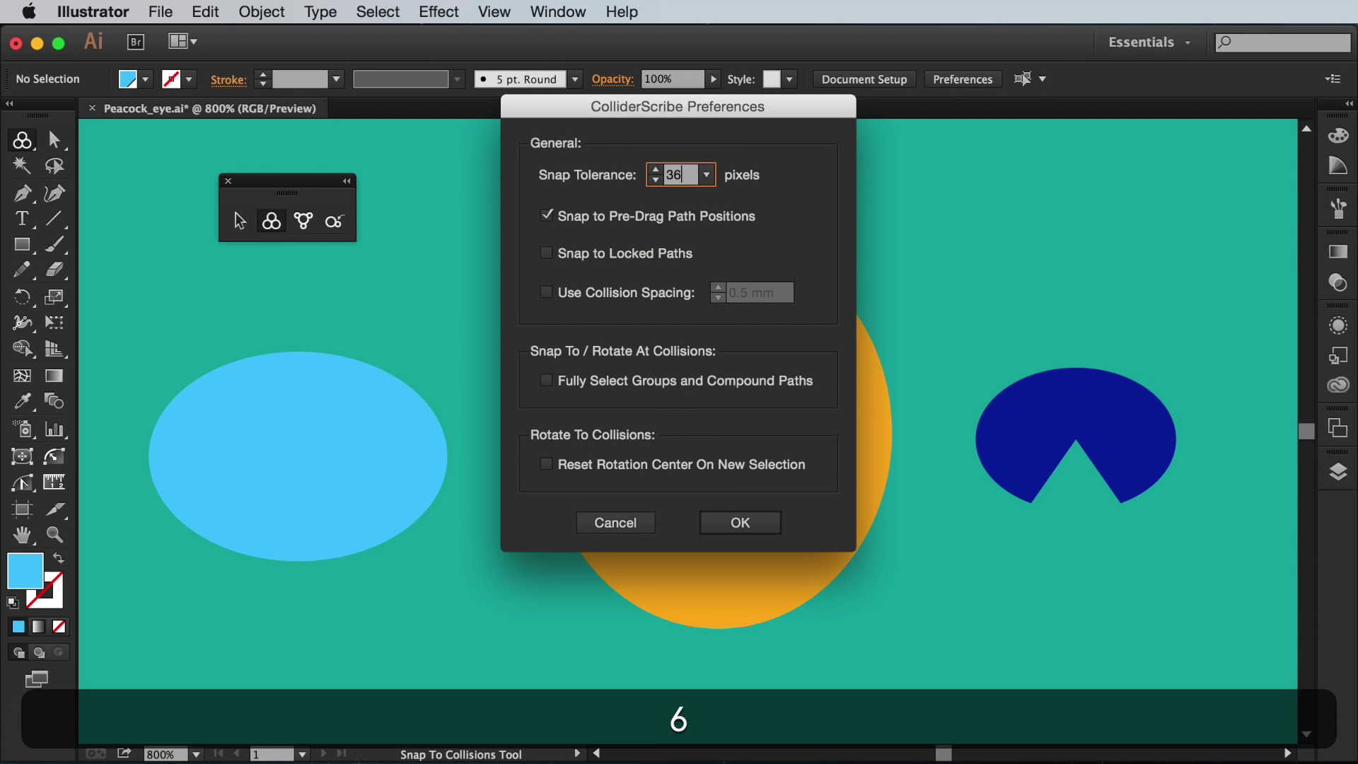
left_click(754, 524)
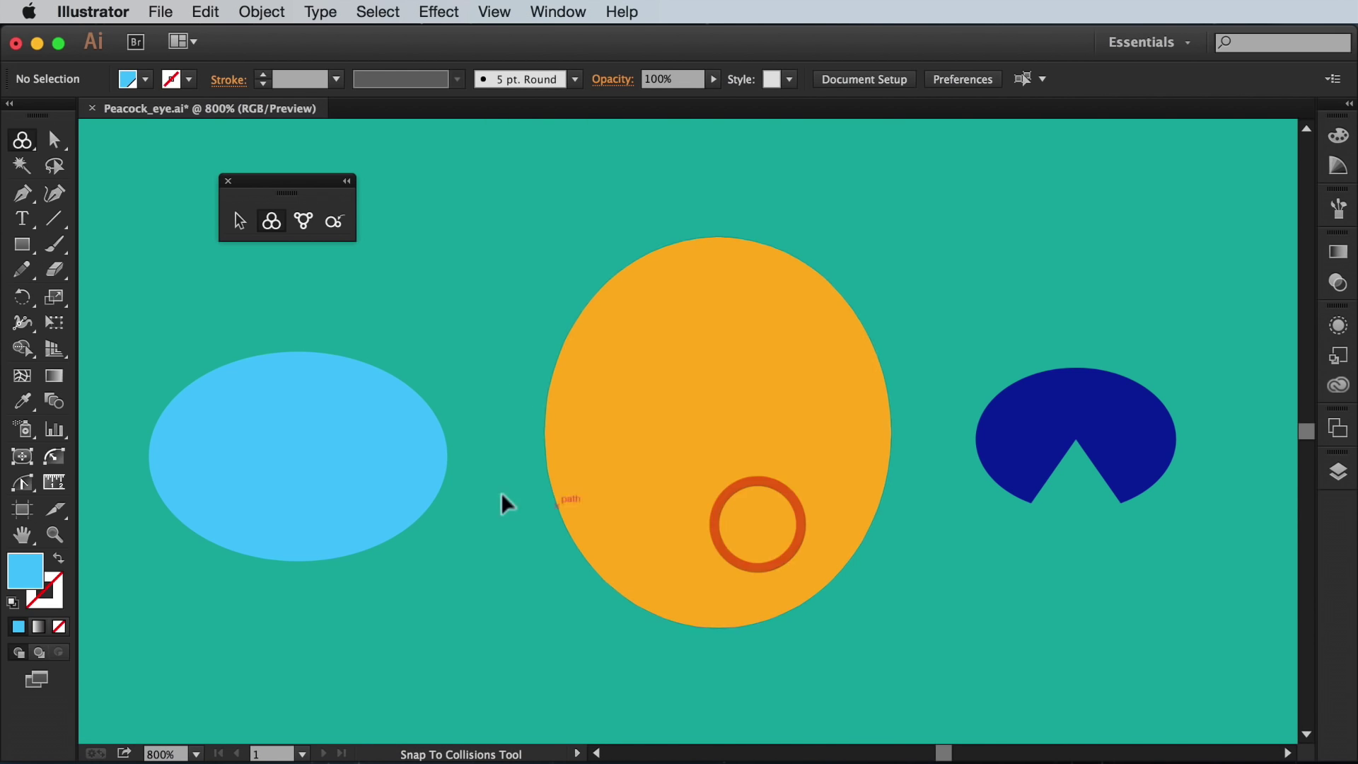
left_click_drag(282, 477, 346, 478)
key("super+z")
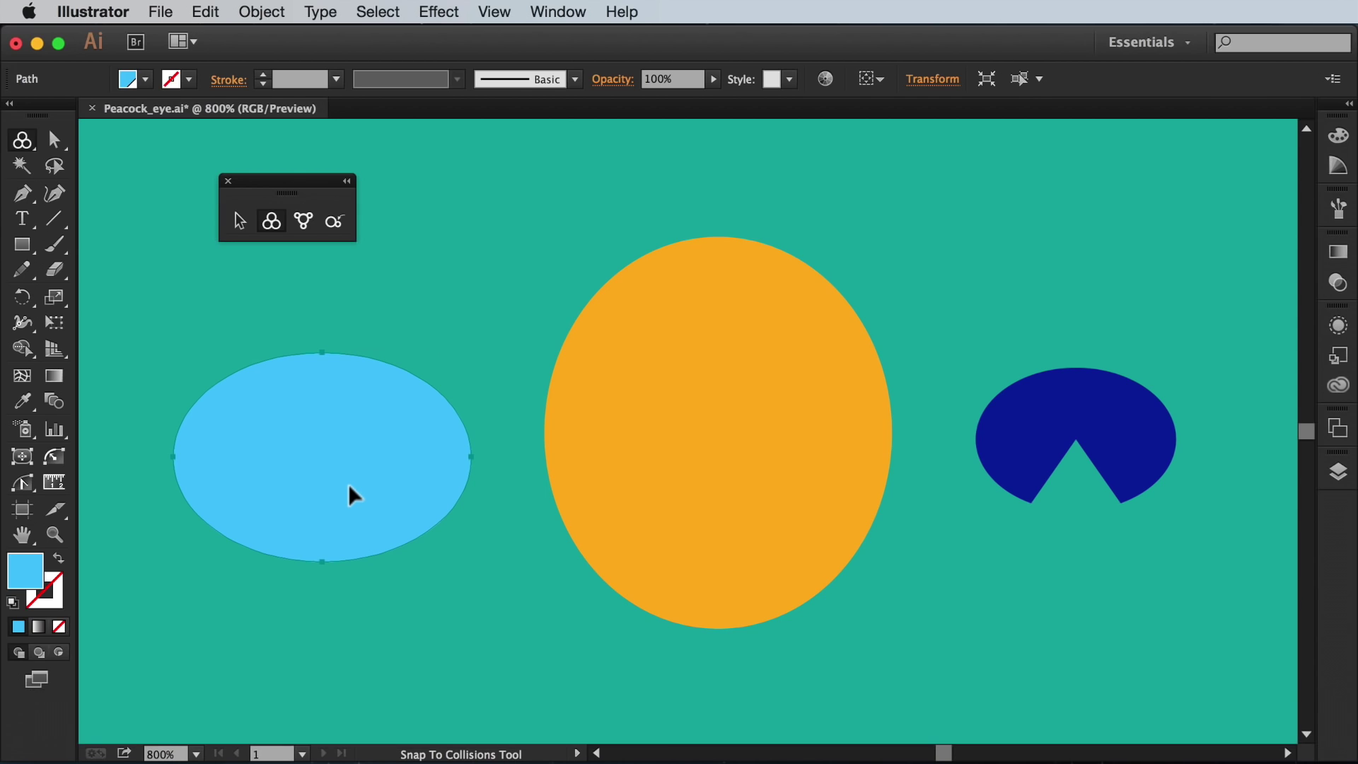
Step: Set the Snap Tolerance to 2 pixels and move the light-blue ellipse toward the orange ellipse
key("Return")
type("2")
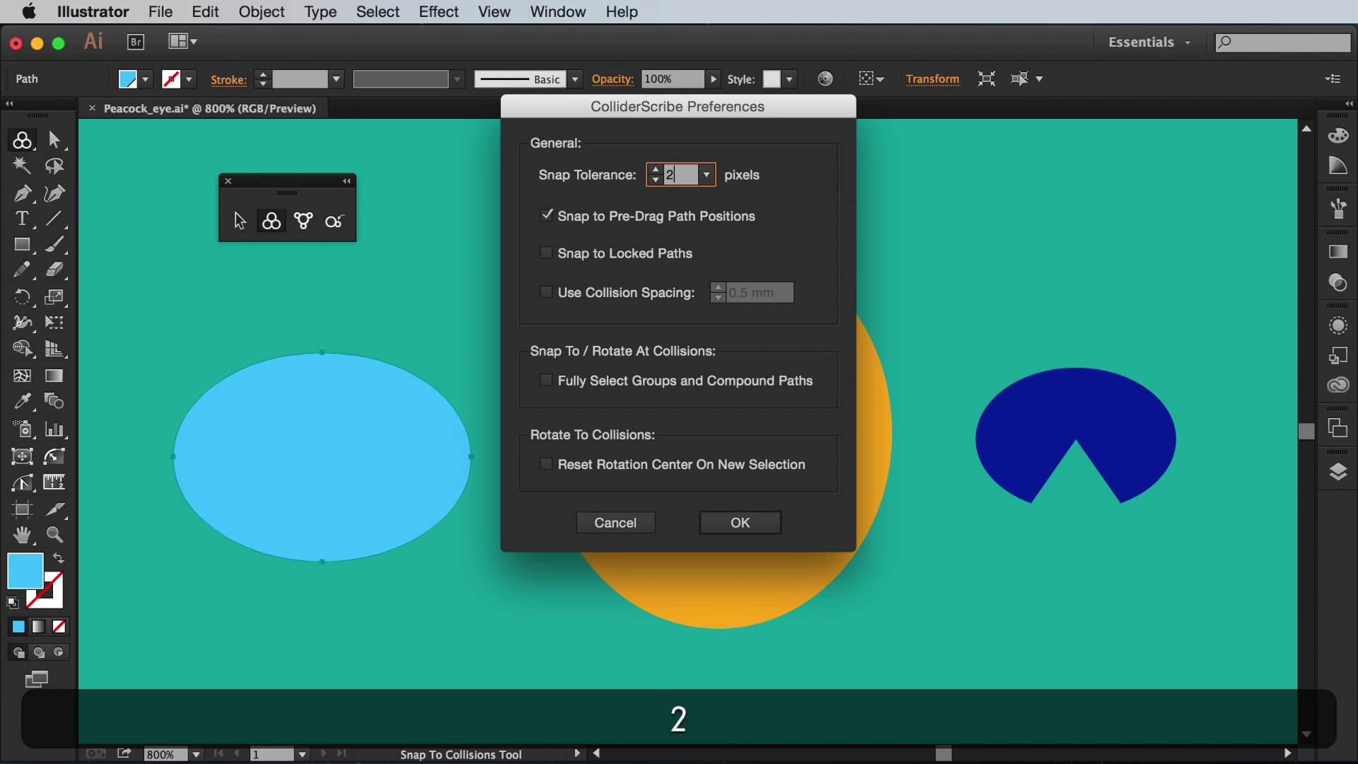
left_click(727, 525)
left_click_drag(391, 485, 455, 475)
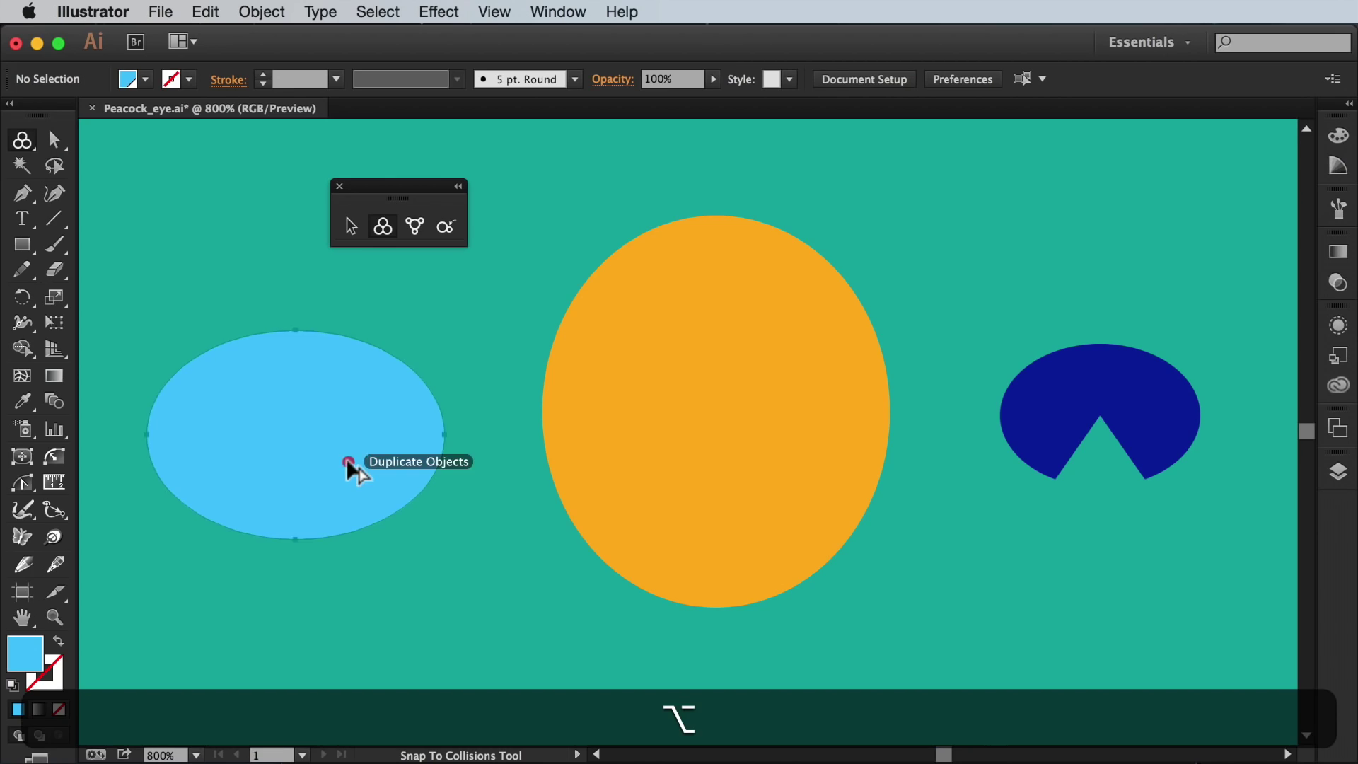
Step: Try placing a duplicate of the light-blue ellipse just below the right side of the original
left_click_drag(346, 459, 470, 640)
key("alt+super+z")
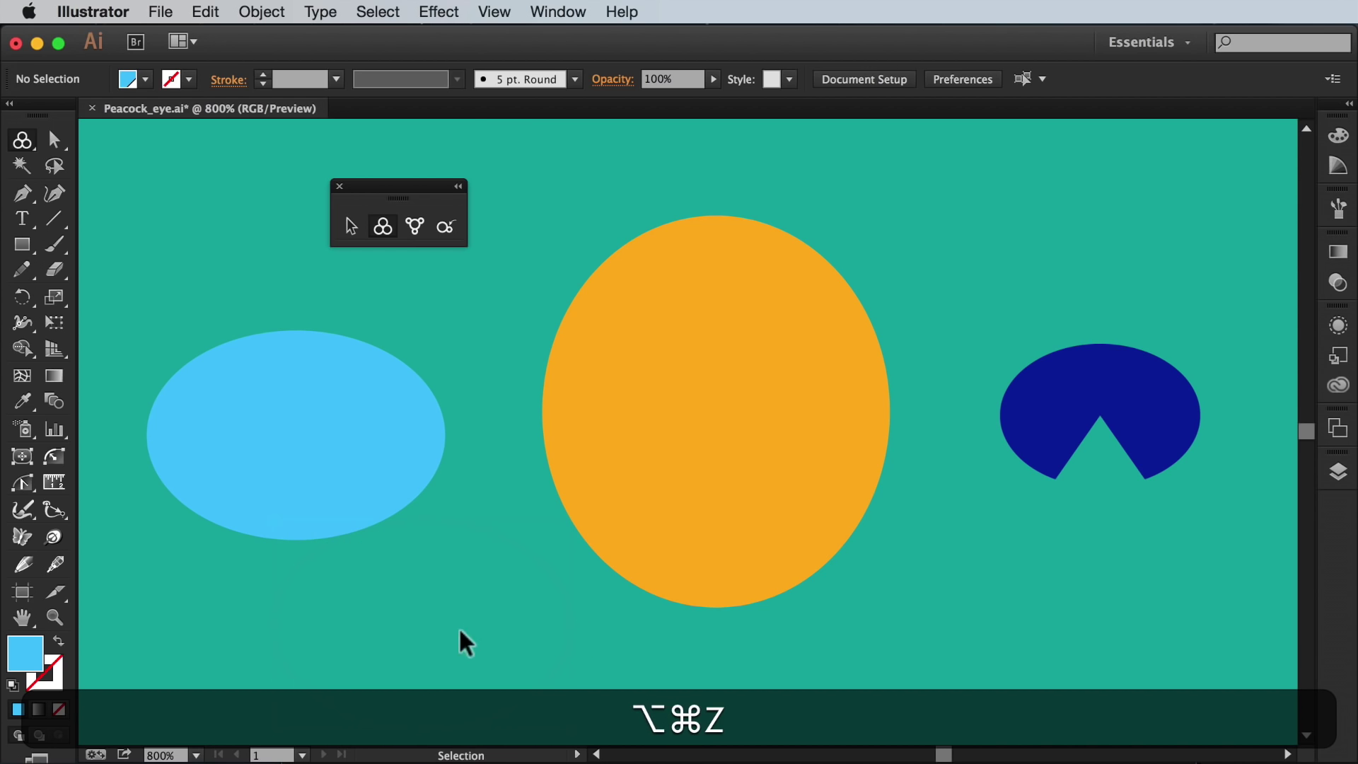
Step: Toggle the Snap to Pre-Drag Path Positions preference and move the light-blue ellipse down and right of its starting position
double_click(392, 214)
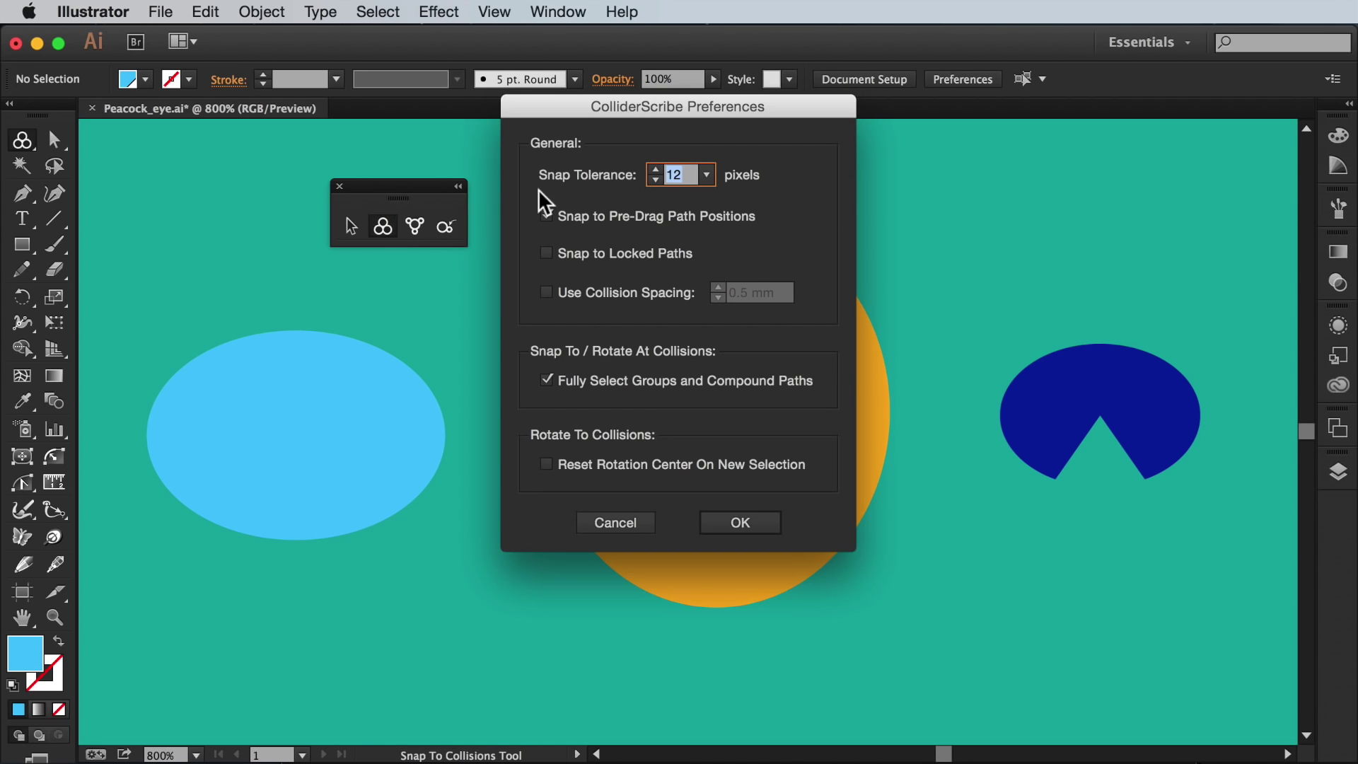
left_click(590, 215)
left_click(750, 525)
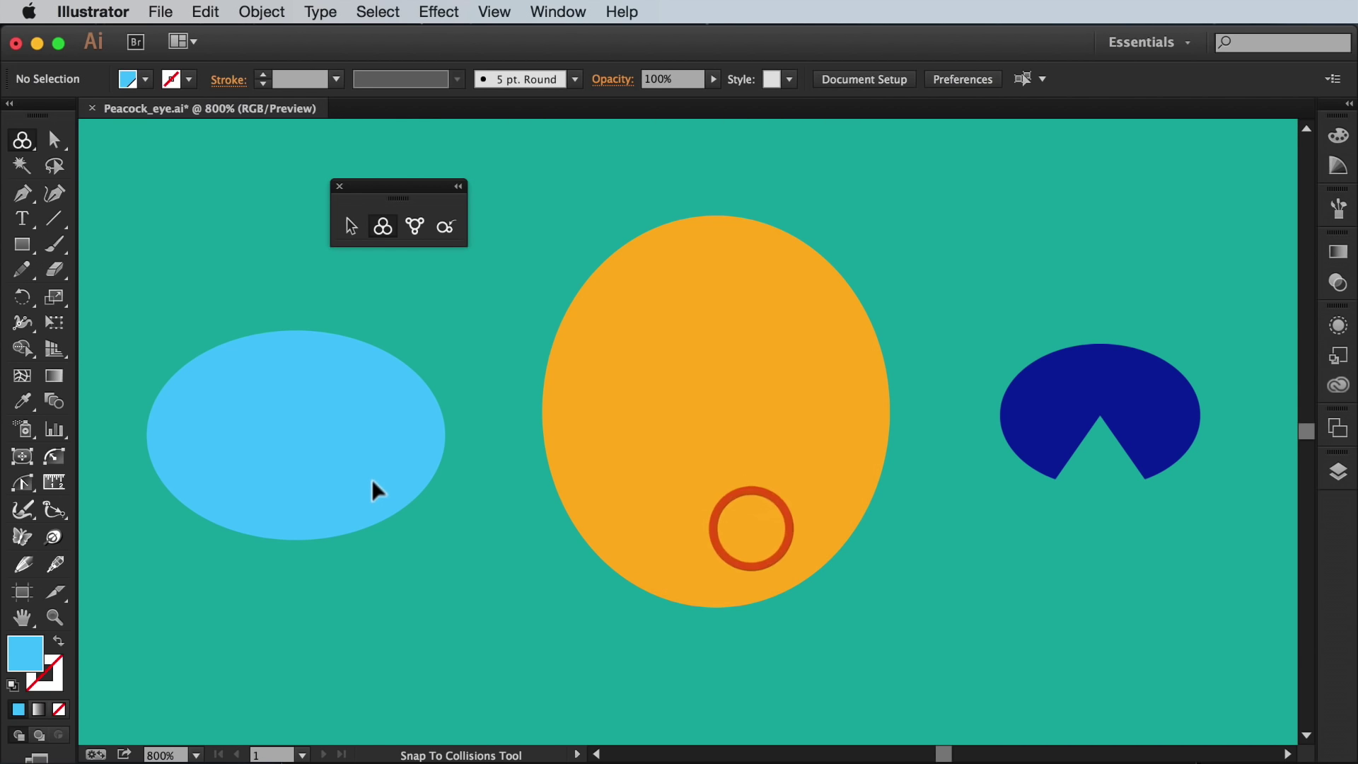
left_click_drag(371, 469, 493, 658)
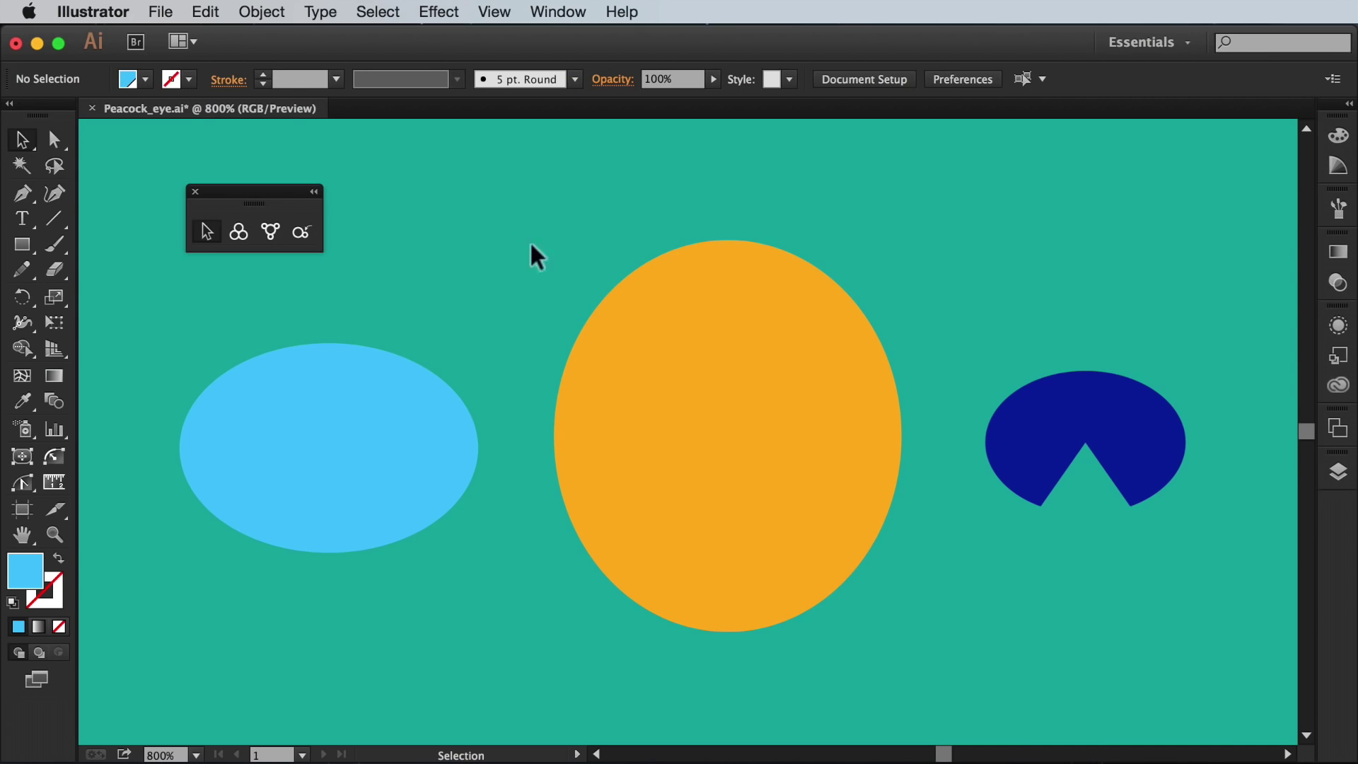
Step: Lock the orange ellipse
left_click(627, 294)
left_click(278, 12)
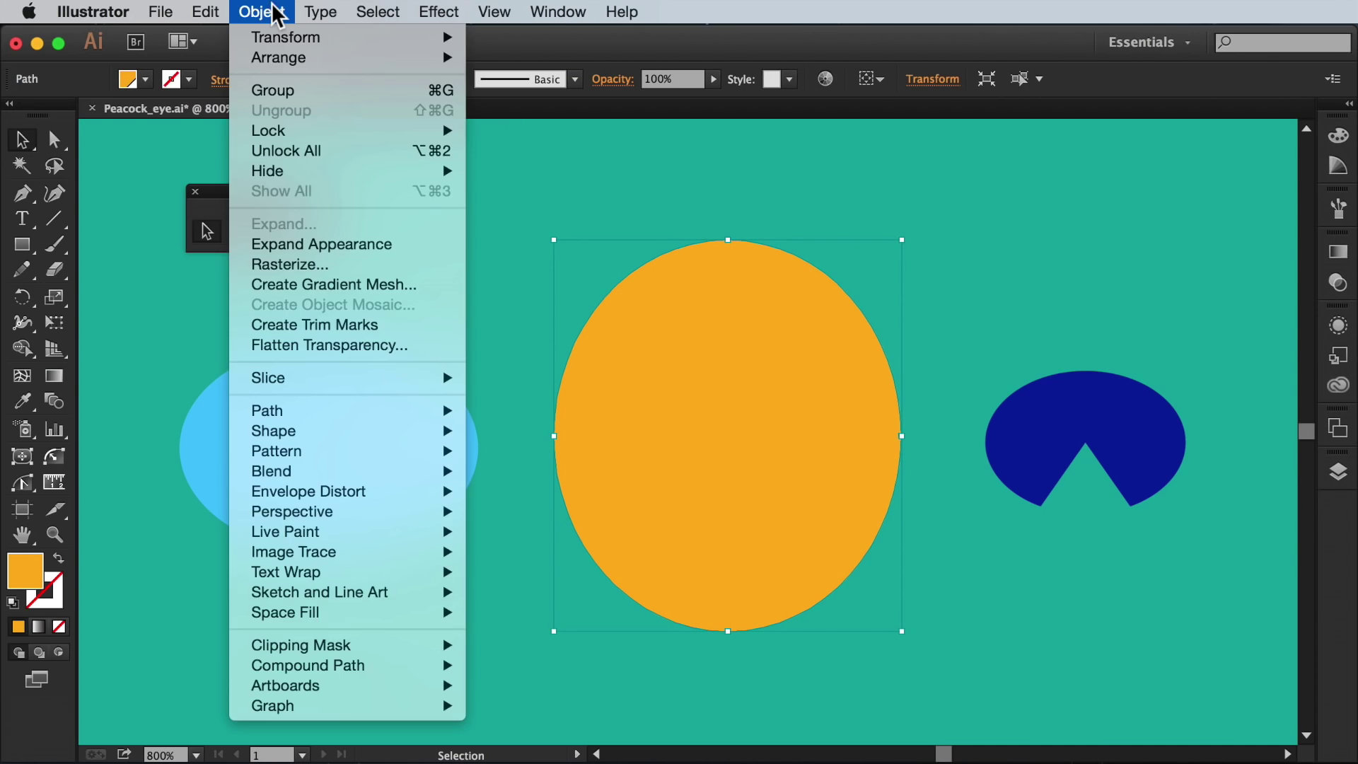
mouse_move(329, 131)
left_click(529, 132)
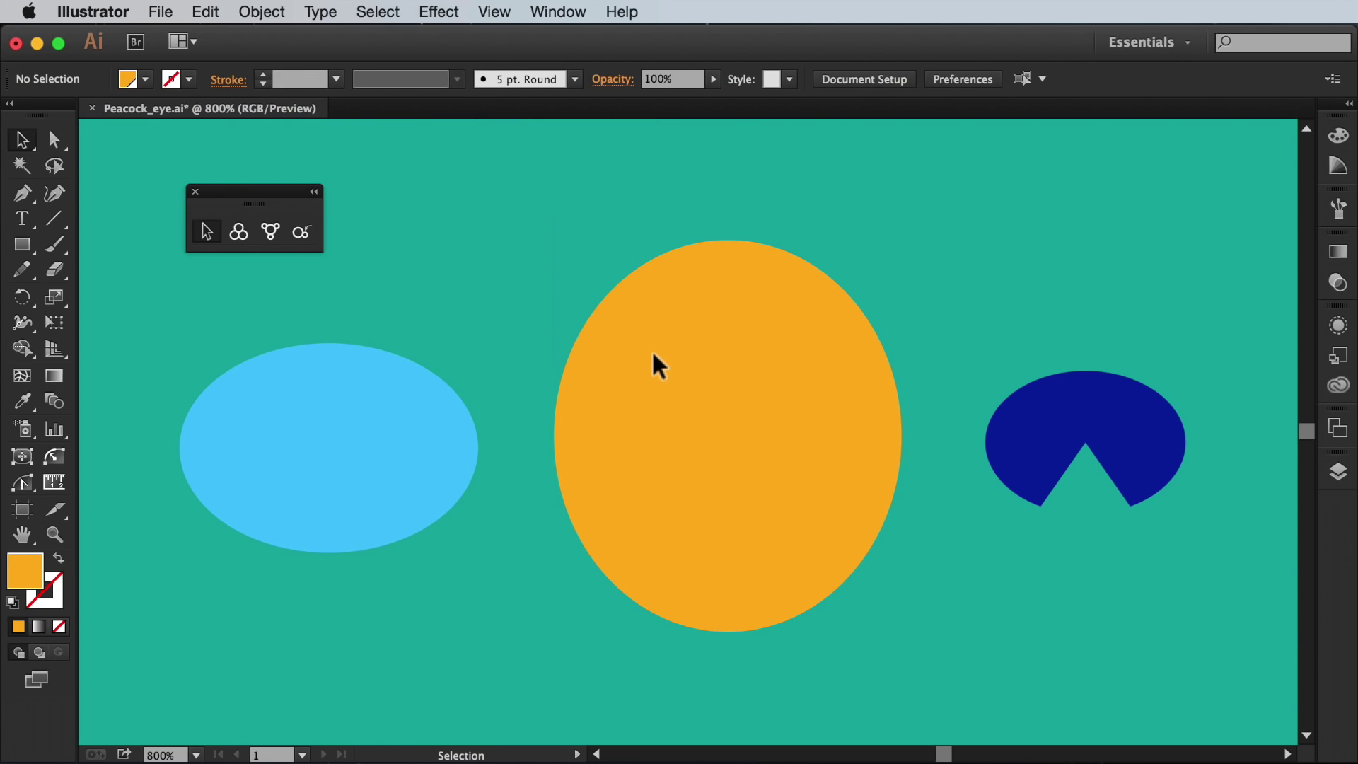
Step: Move the light-blue ellipse slightly toward the locked orange ellipse and enable Snap to Locked Paths in the ColliderScribe preferences
left_click(239, 232)
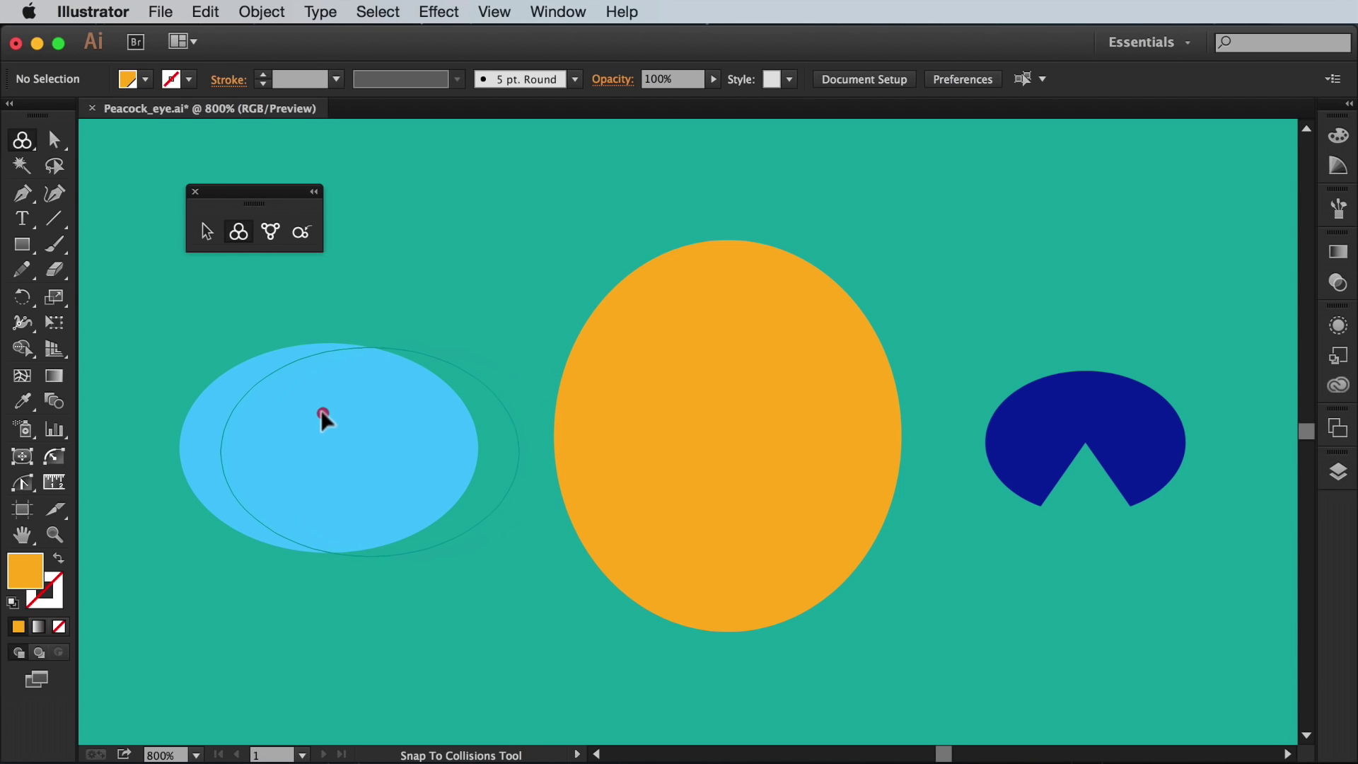
left_click(304, 413)
key("Return")
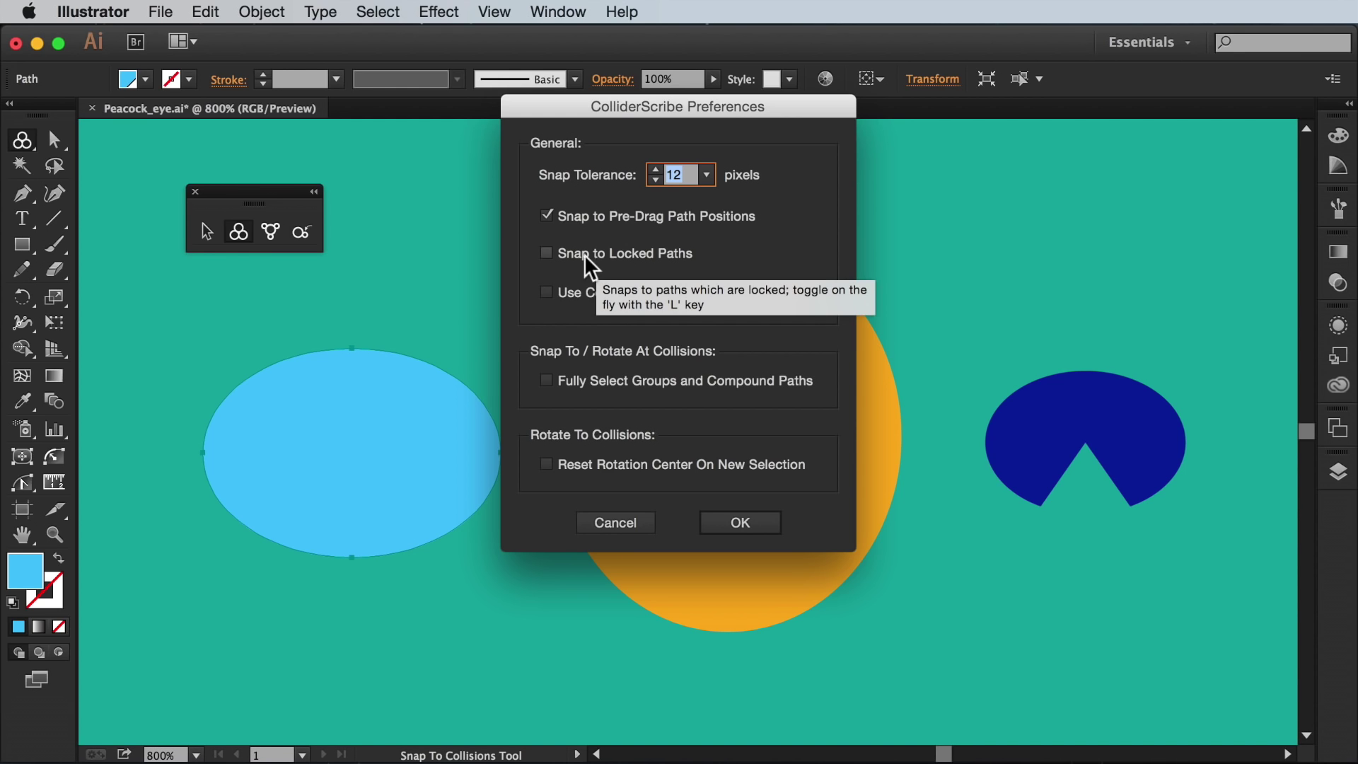
left_click(546, 253)
left_click(738, 524)
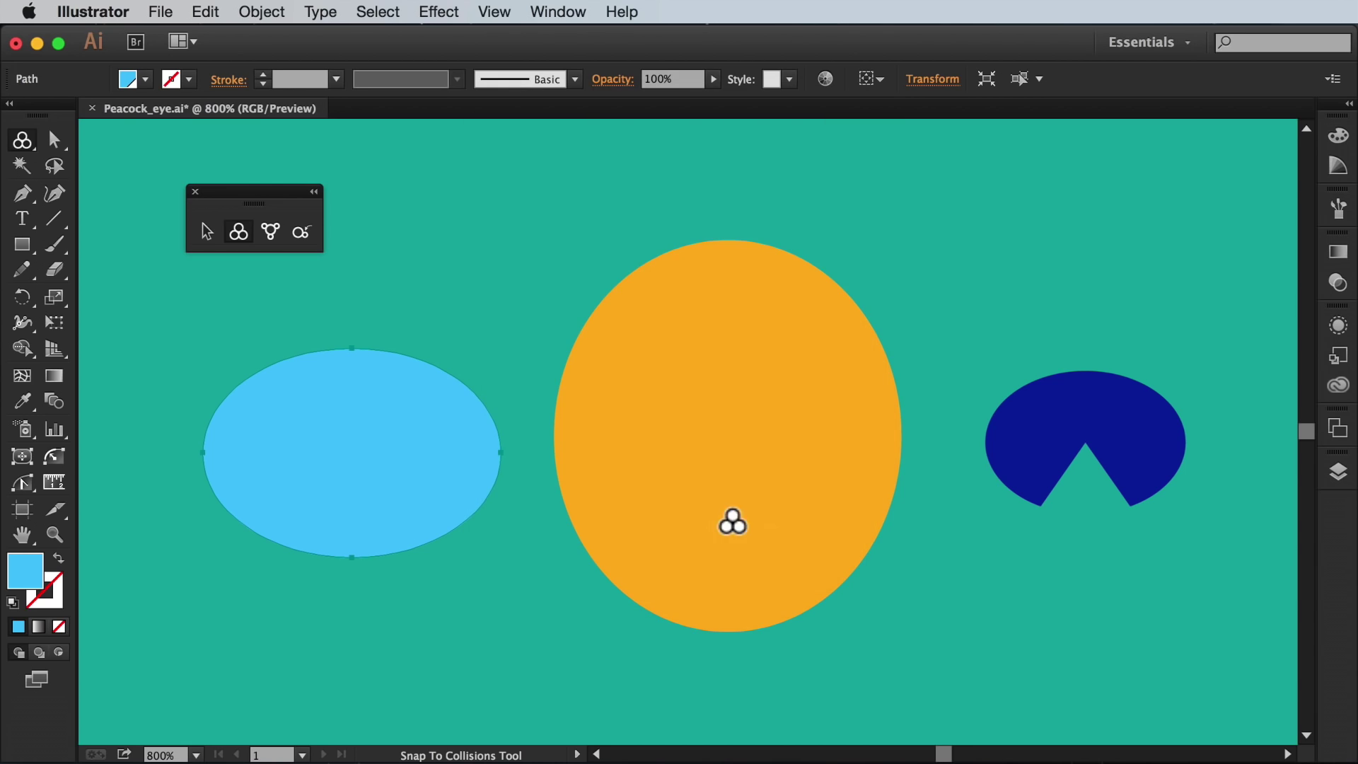
Step: Snap the light-blue ellipse to the locked orange ellipse's left edge and the navy shape to its upper-right edge
left_click_drag(395, 510, 450, 509)
left_click_drag(1055, 436, 961, 338)
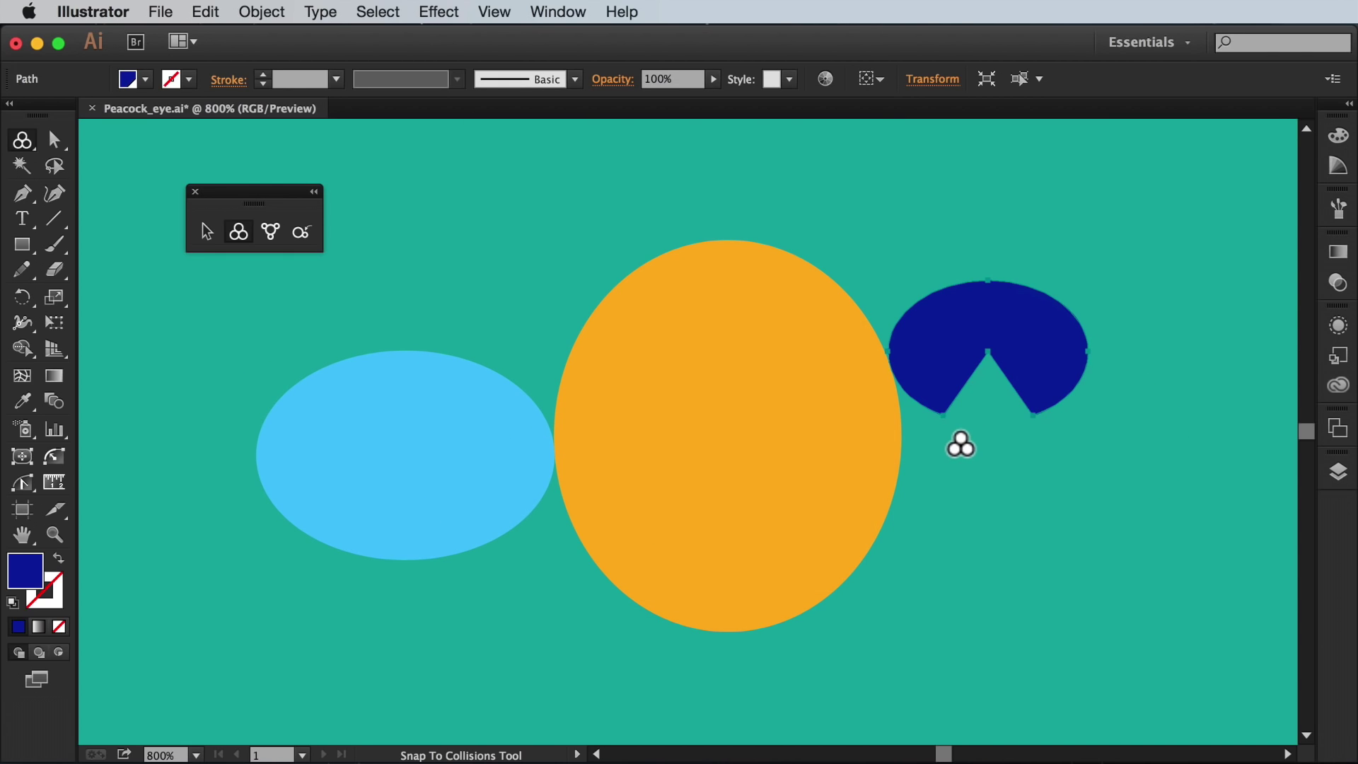
Step: Enable Use Collision Spacing in the ColliderScribe preferences with a spacing of 0.5 mm
key("Return")
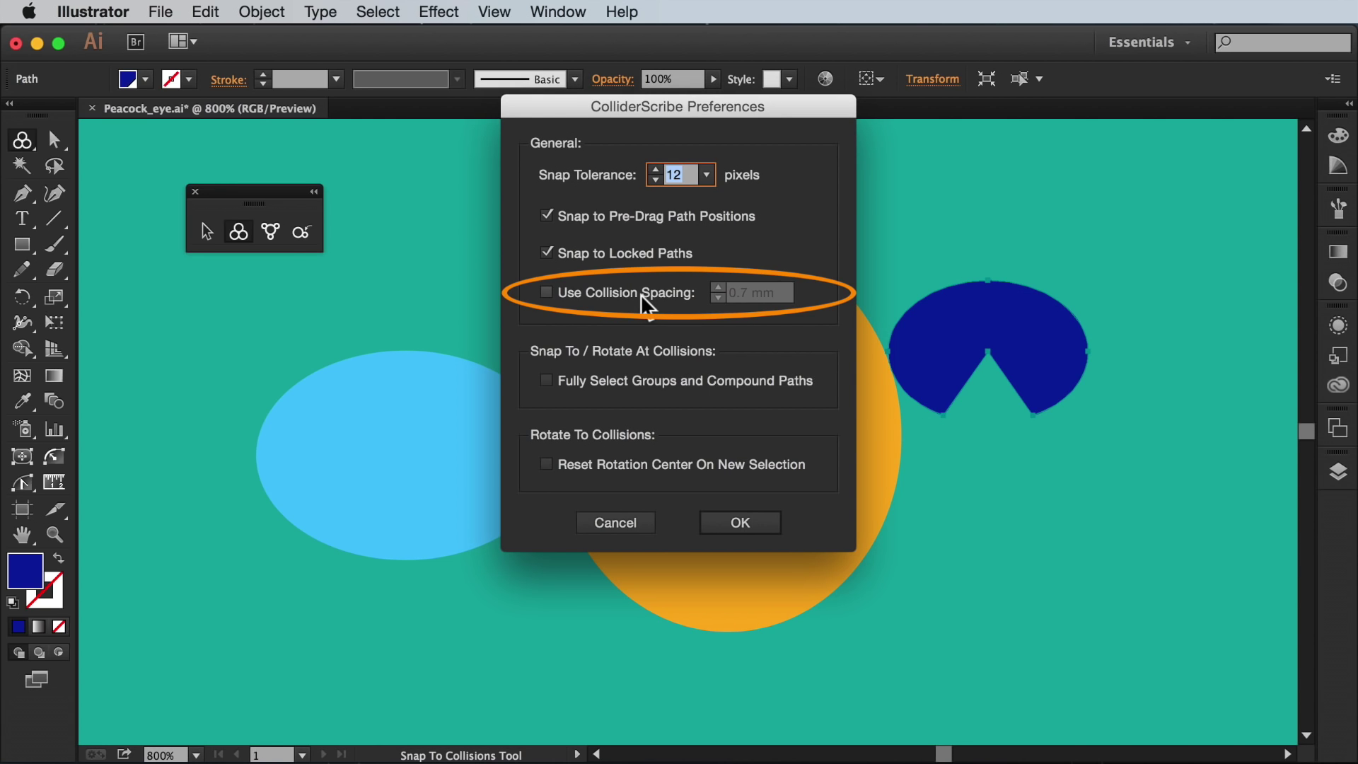
mouse_move(646, 302)
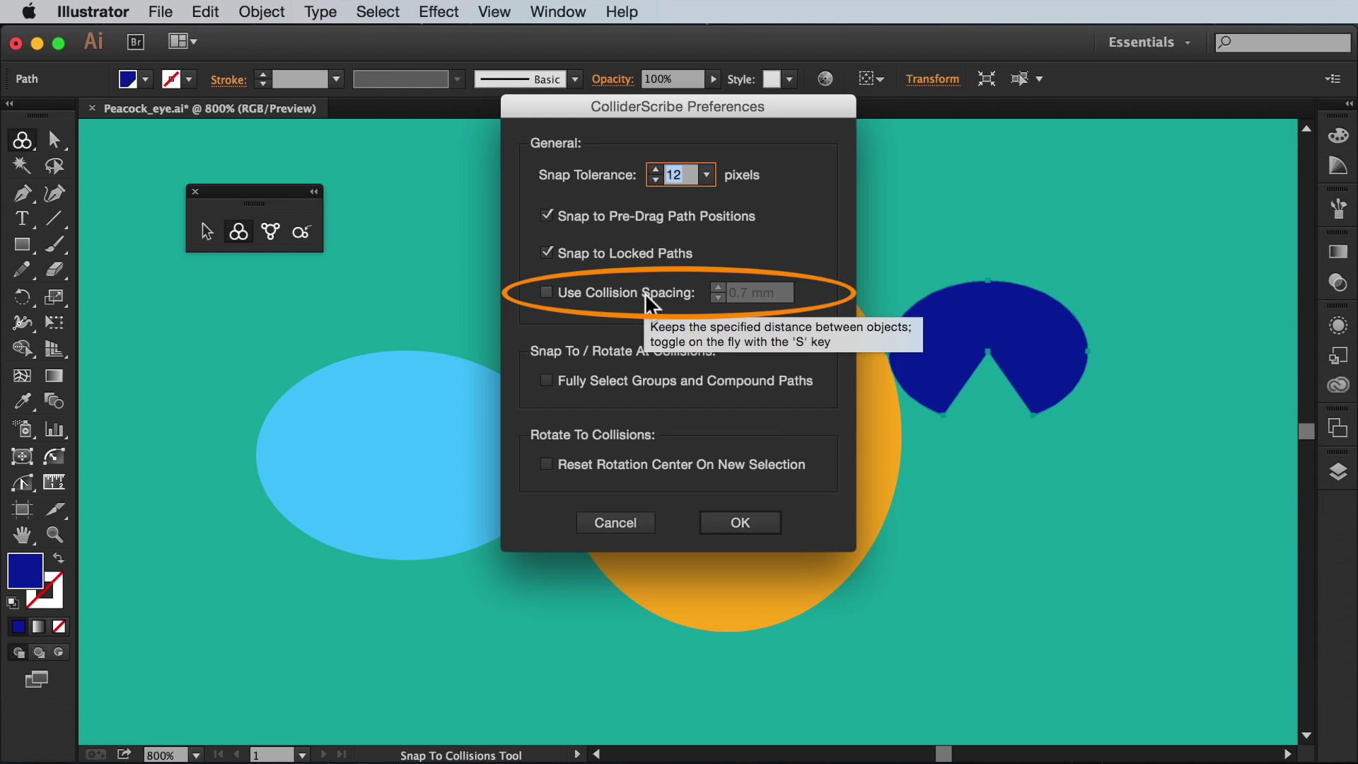
left_click(546, 293)
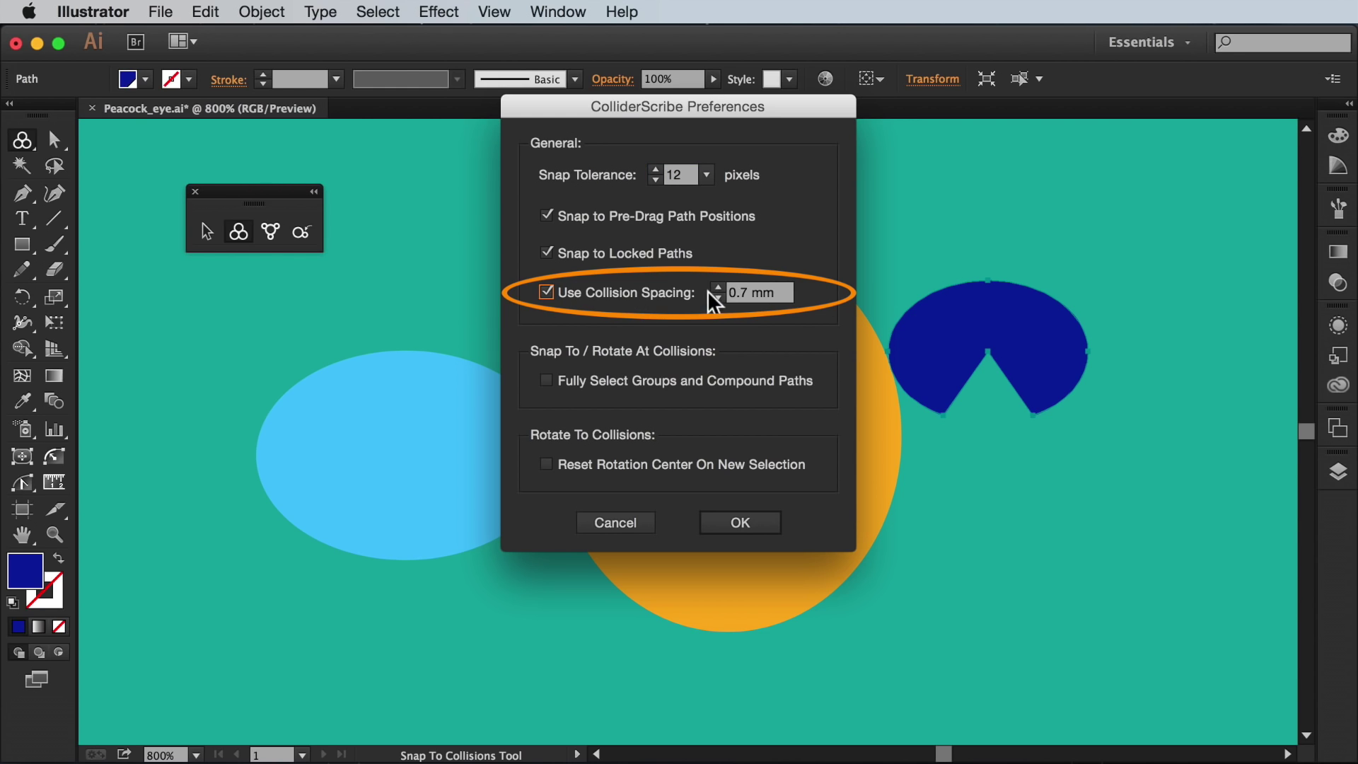
left_click(749, 294)
key("BackSpace")
type("5")
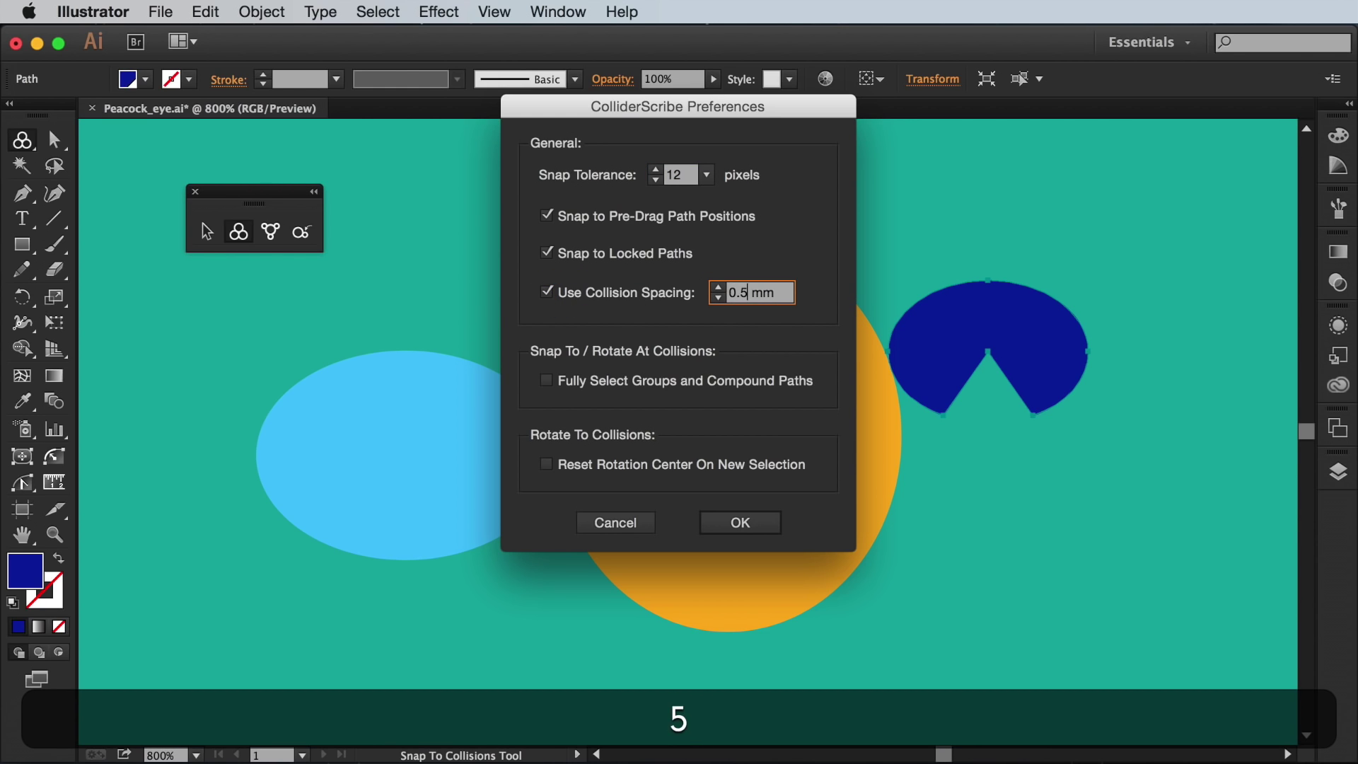
left_click(740, 517)
Step: Move the light-blue ellipse inside the orange ellipse and the navy shape inside the light-blue one, using the collision spacing
left_click_drag(516, 469, 818, 515)
left_click_drag(1010, 348, 750, 454)
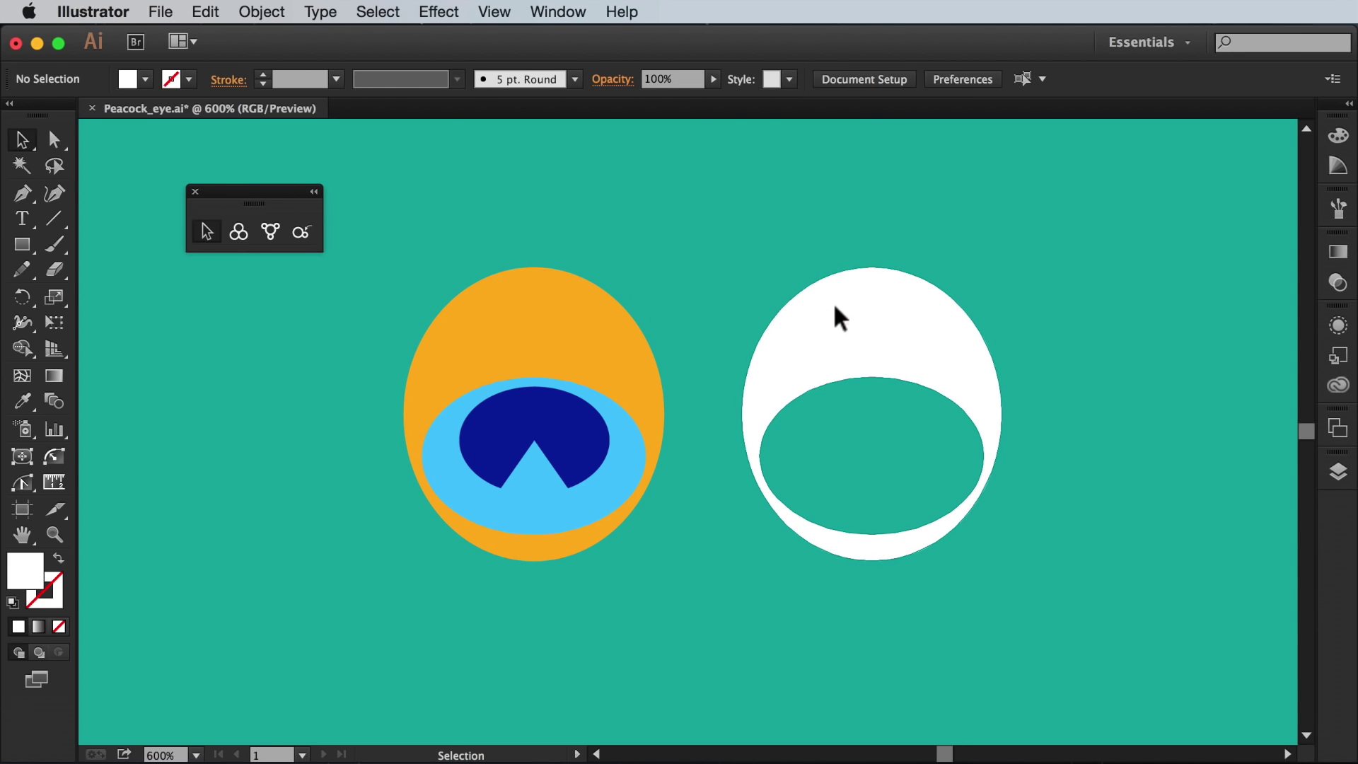
Step: Select the orange-and-blue group and enable Fully Select Groups and Compound Paths for the Snap To Collisions tool
left_click(835, 304)
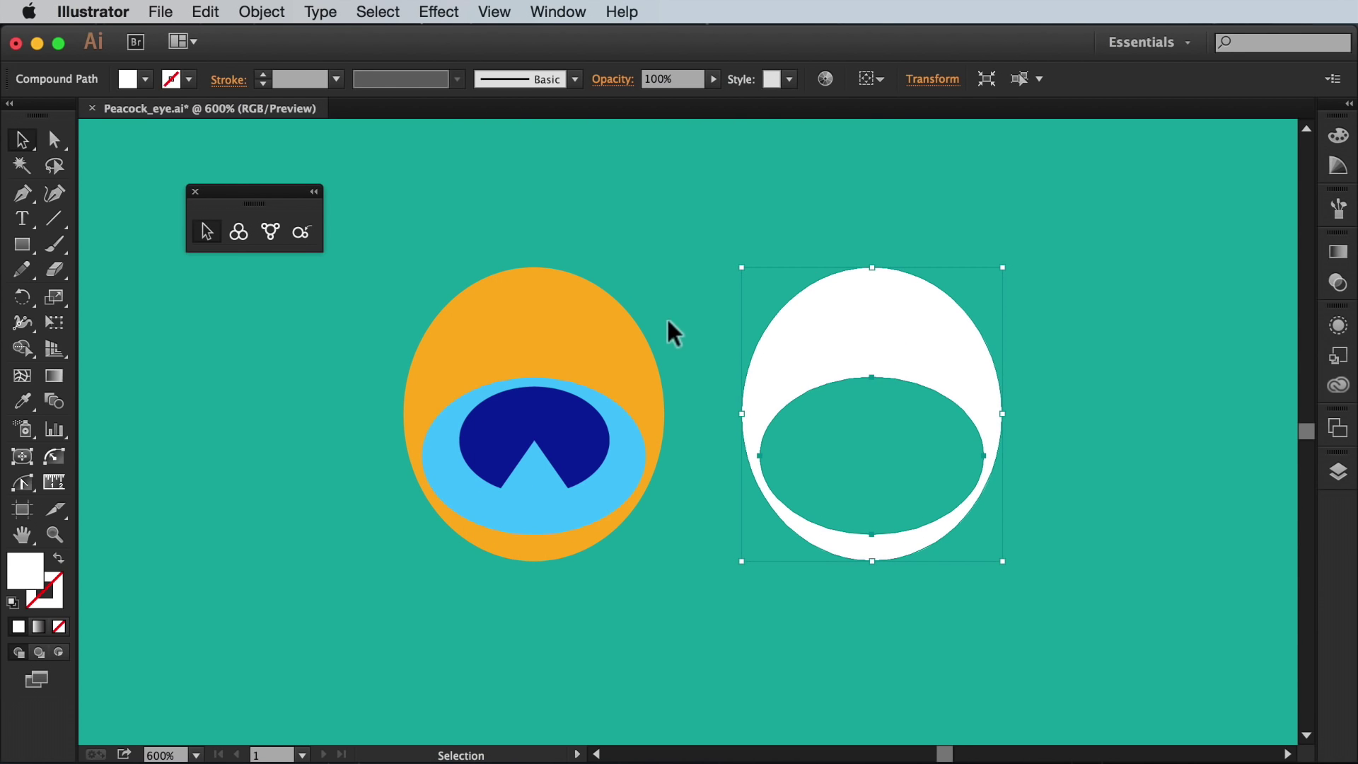
left_click(621, 321)
left_click(239, 233)
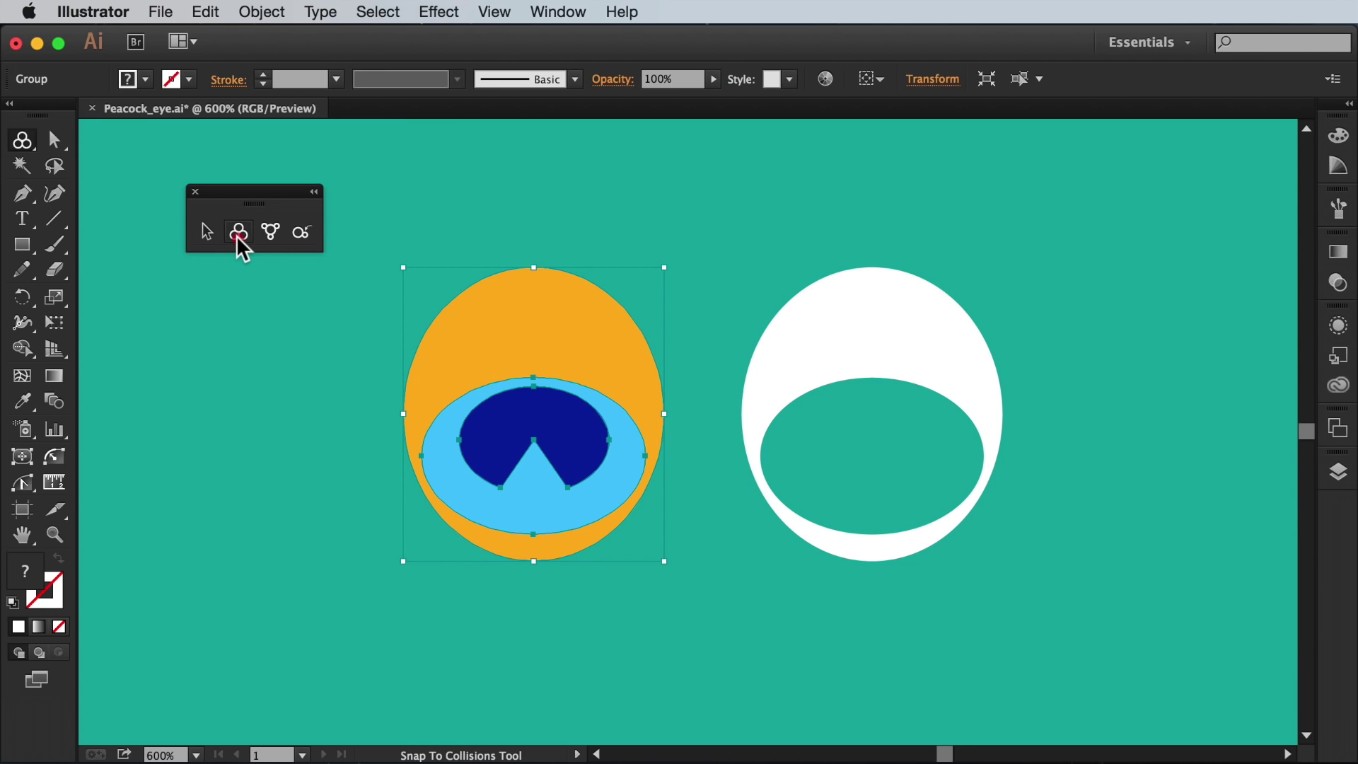
key("Return")
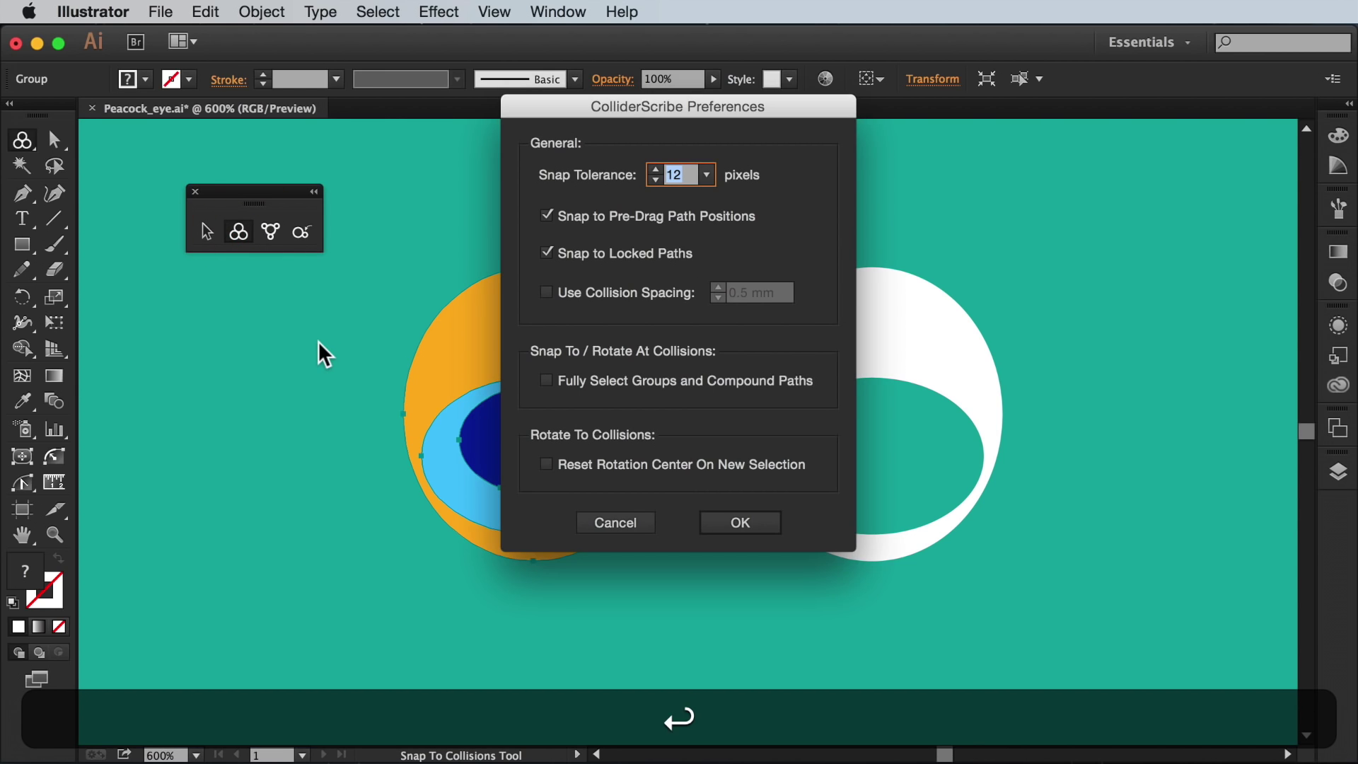
left_click(546, 381)
left_click(718, 524)
Step: Reposition the orange-and-blue group and the white compound path against each other with the Snap To Collisions tool
left_click_drag(576, 364, 917, 470)
left_click_drag(913, 360, 668, 351)
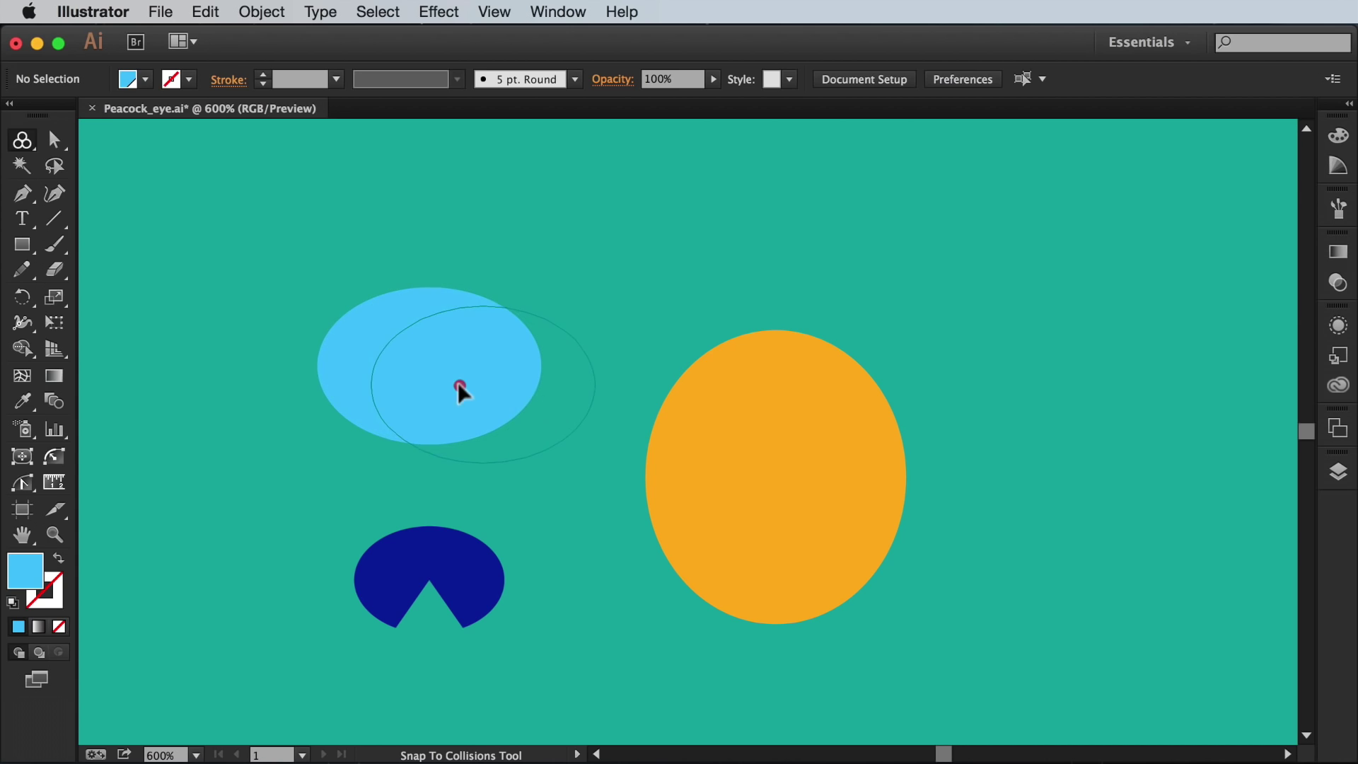
Step: Snap the light-blue ellipse alone, and the ellipse together with the navy shape, against the orange ellipse's left side
left_click_drag(460, 387, 511, 408)
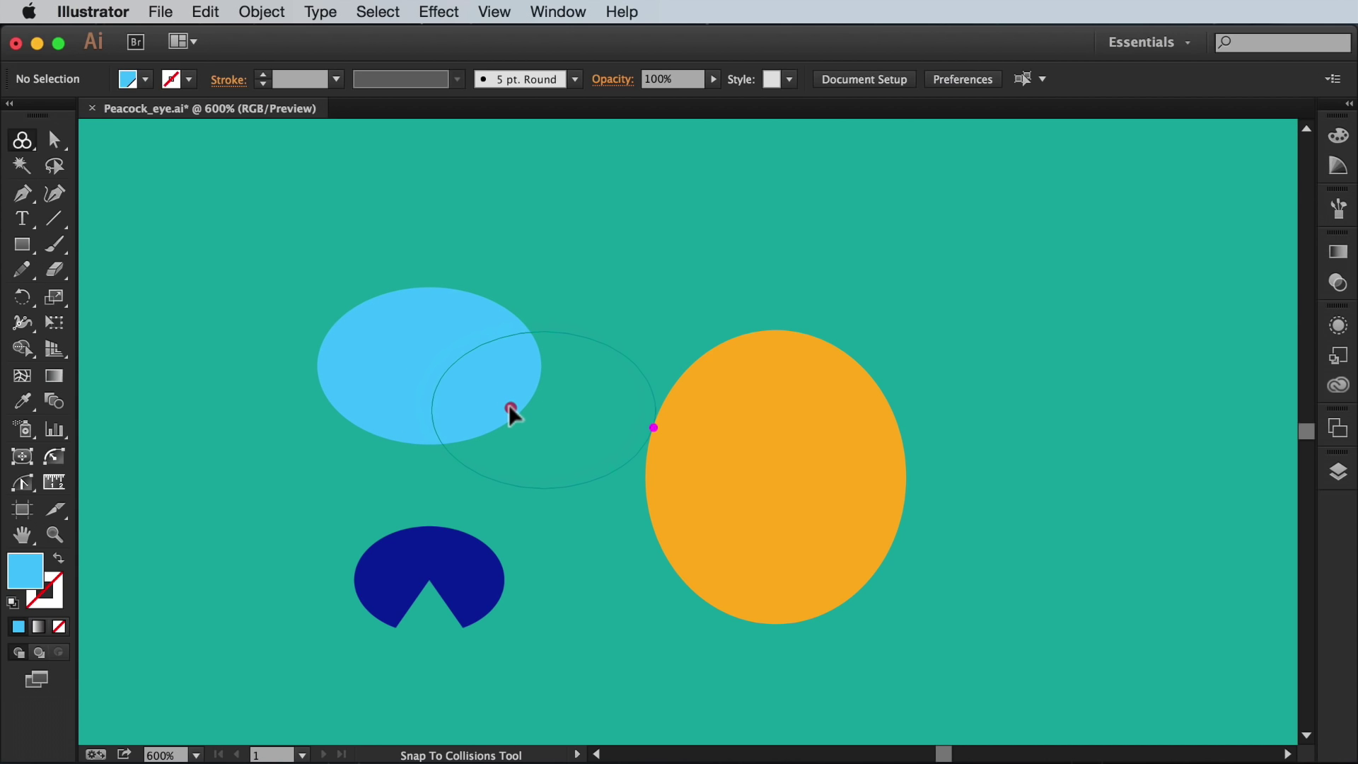
left_click_drag(213, 227, 602, 520)
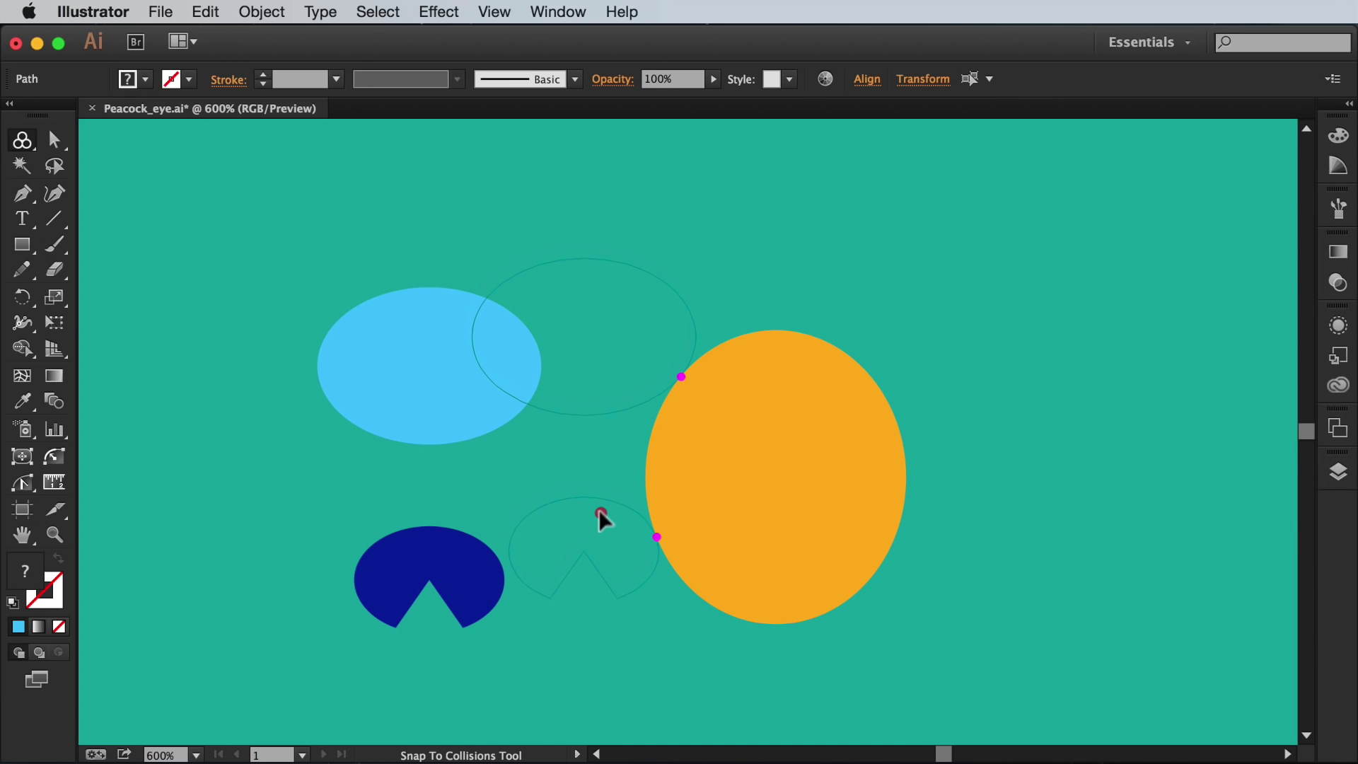